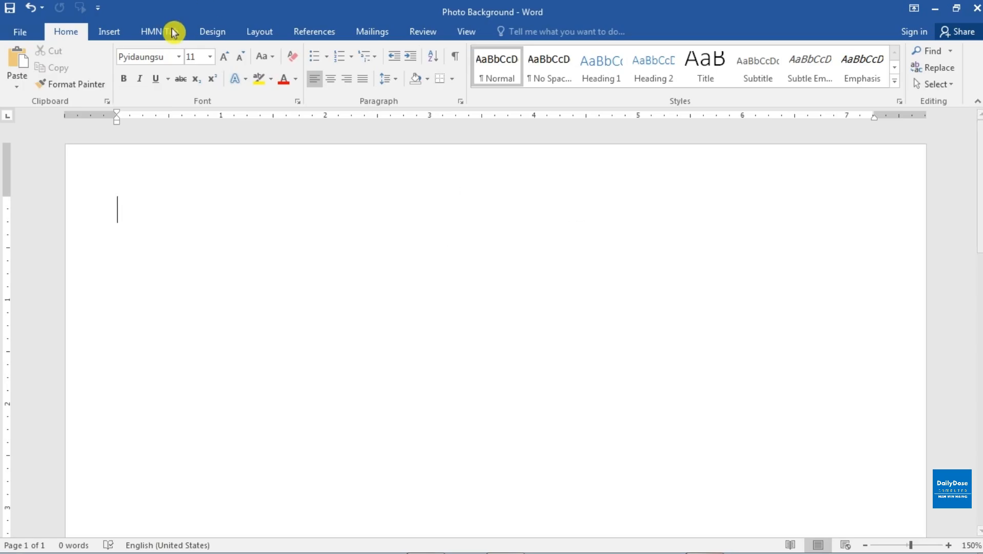
Insert the picture 21022a49edb2079b59fcbc047eec0189 from the HMN Movies & TV Shows folder on drive D into the blank document.
left_click(110, 35)
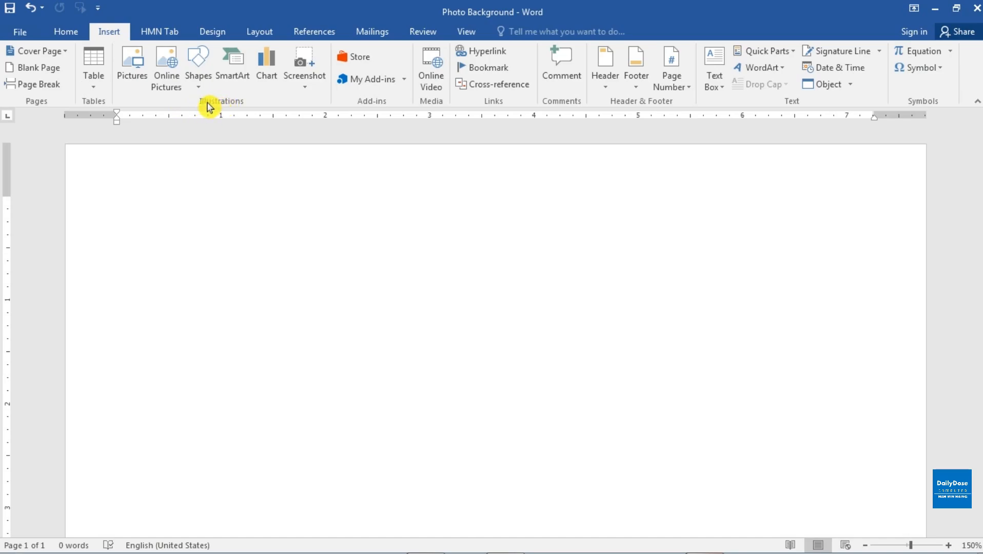
left_click(136, 77)
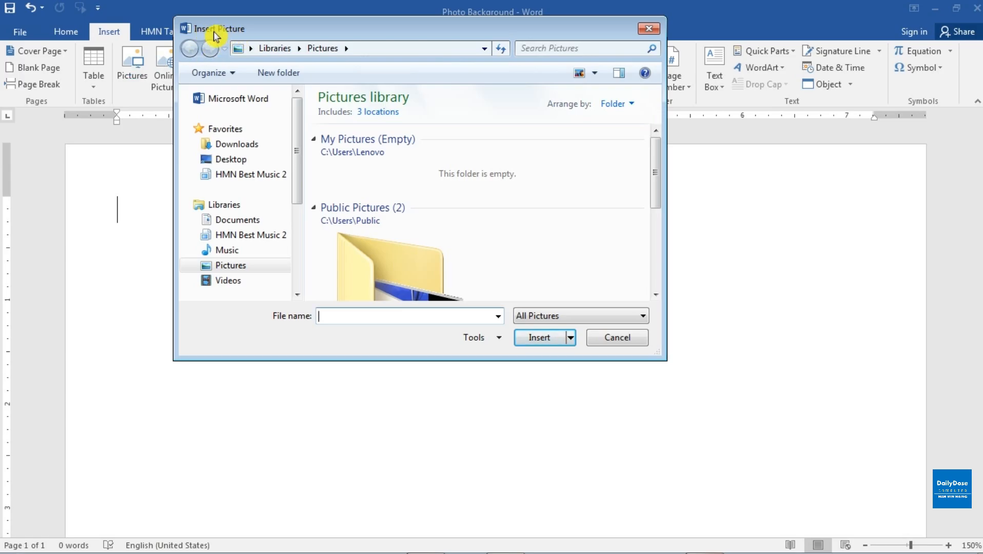
left_click_drag(257, 30, 249, 29)
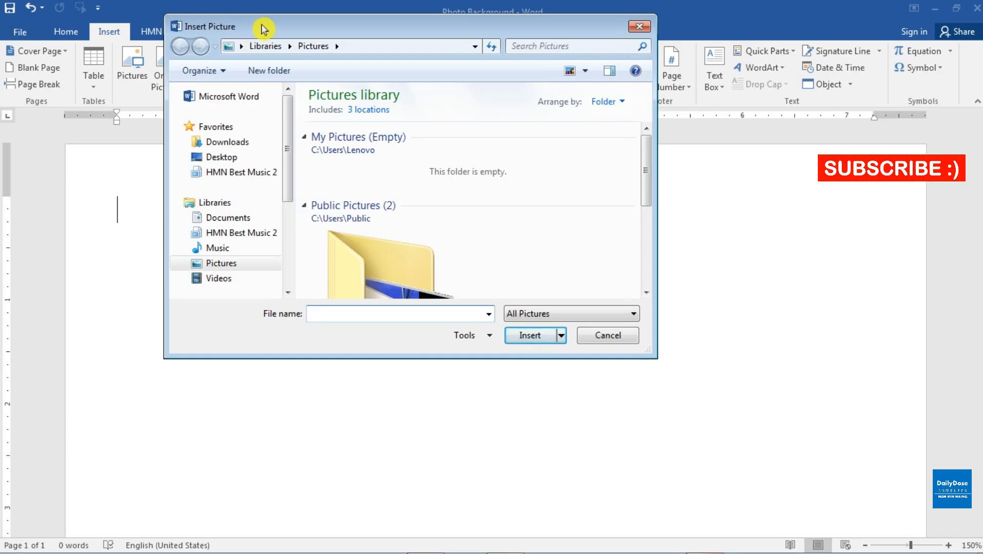
left_click_drag(291, 132, 248, 257)
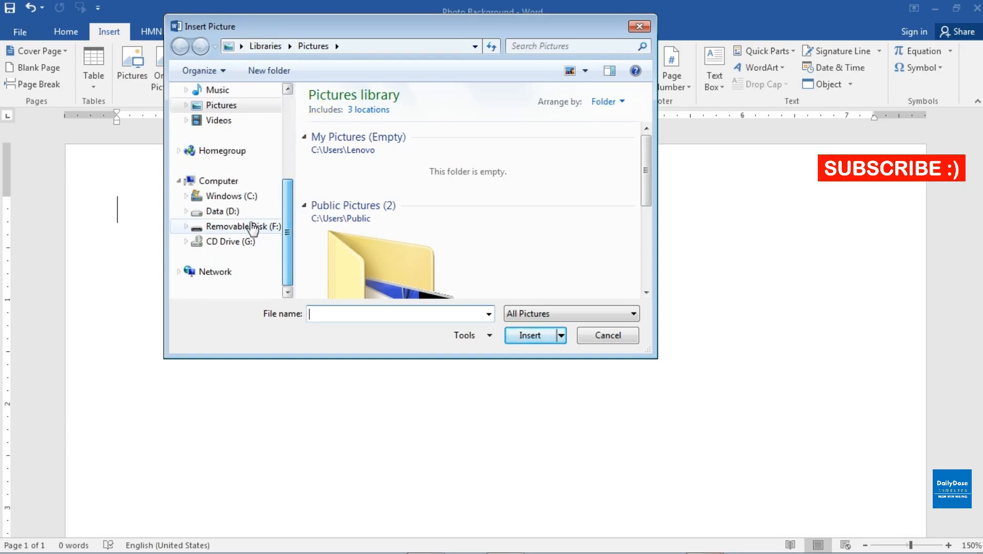
left_click(222, 212)
double_click(382, 220)
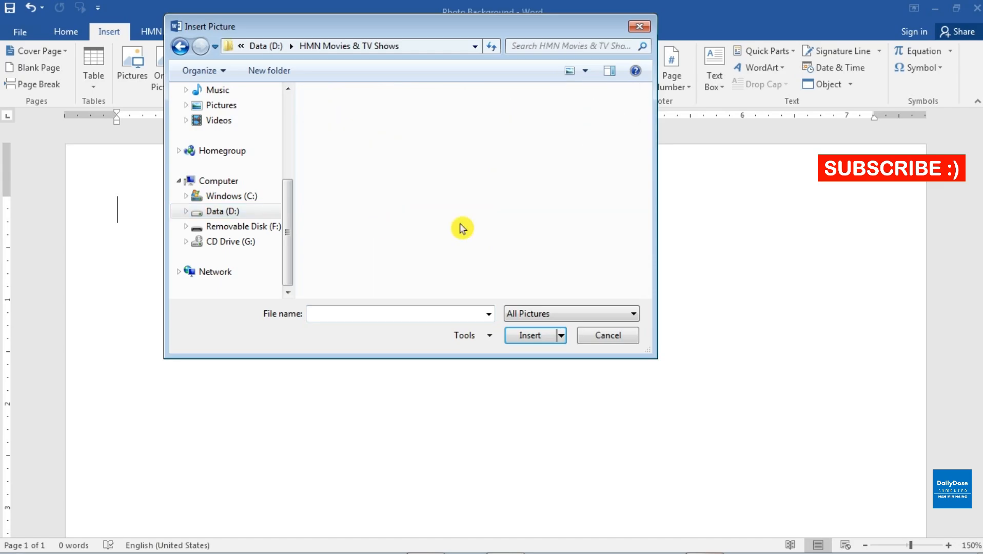
left_click_drag(645, 103, 645, 116)
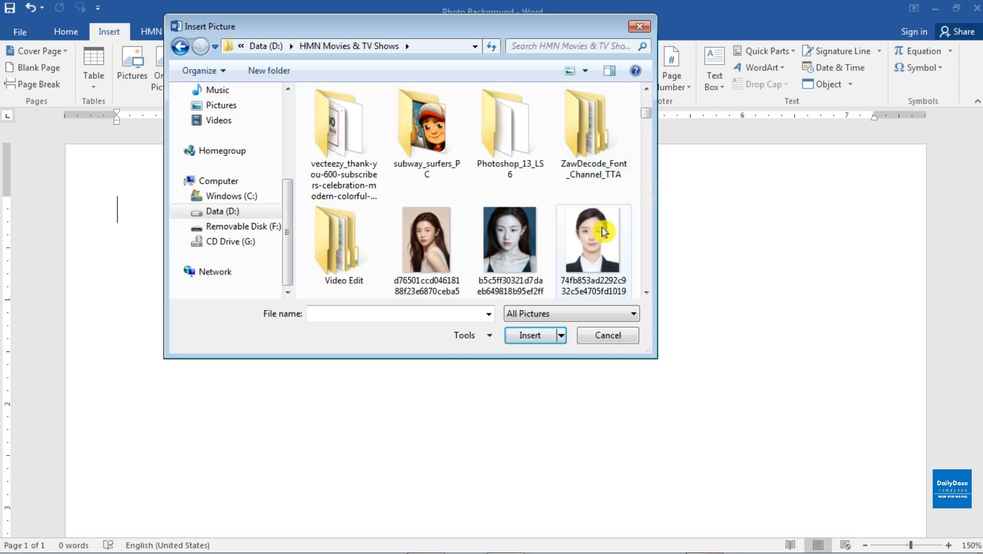
scroll(645, 300, "down", 4)
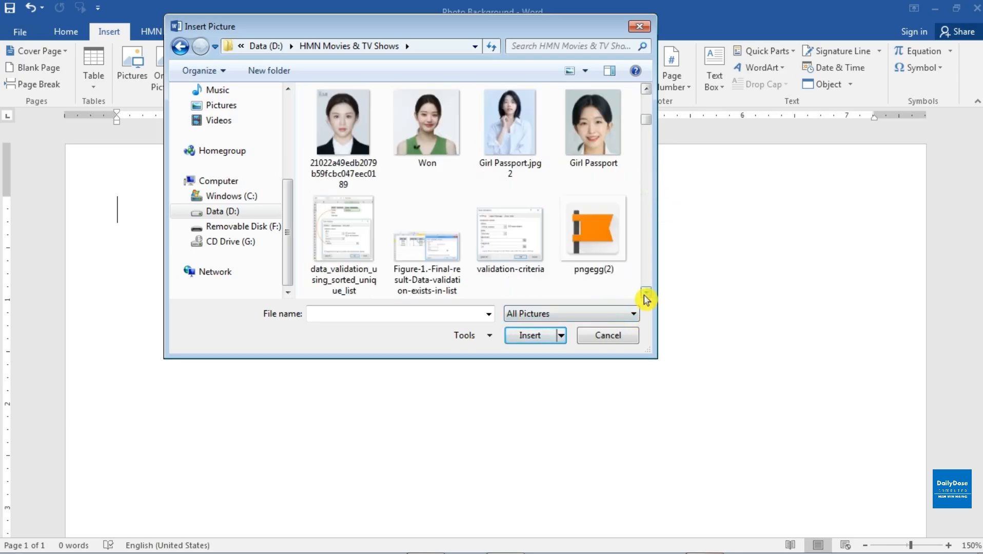
left_click(350, 123)
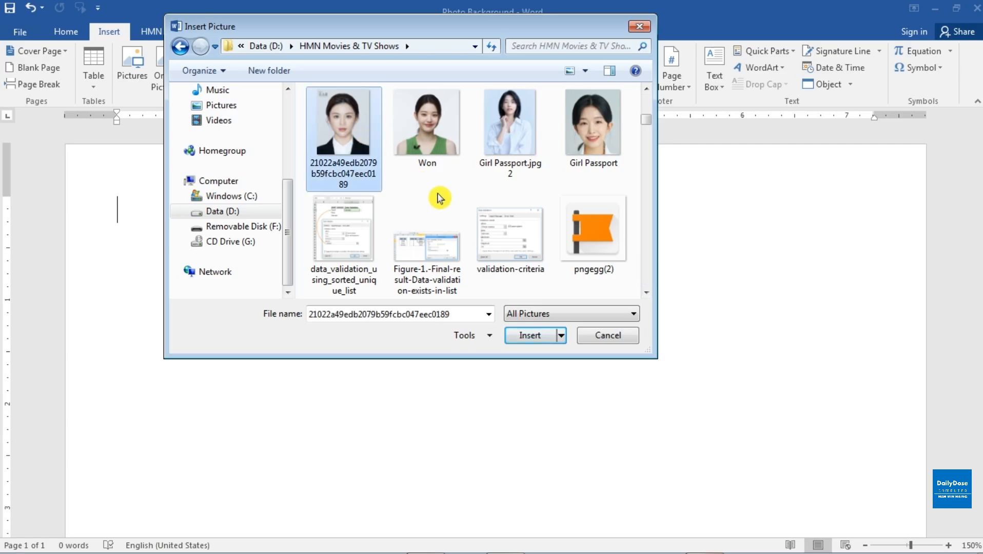
left_click(531, 336)
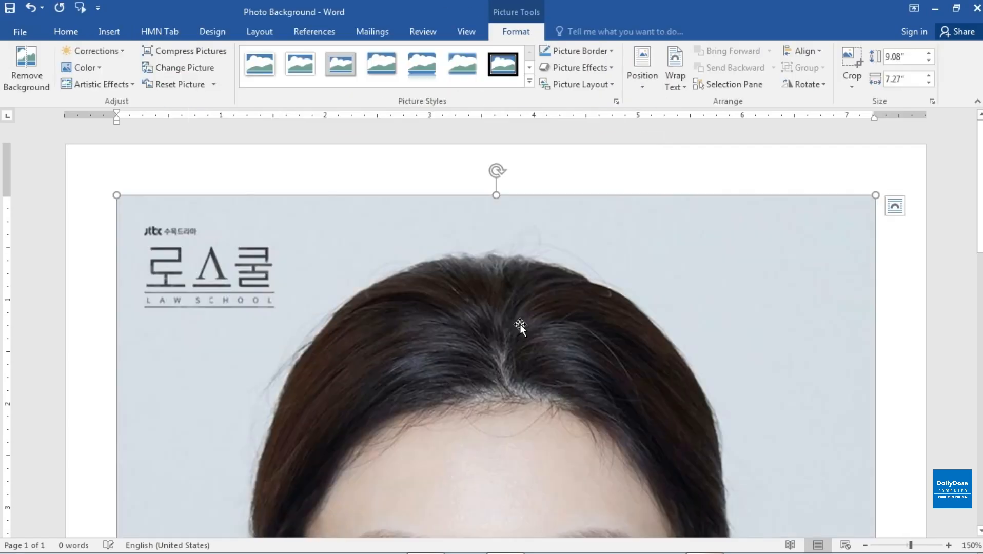
Look over the whole inserted picture and shrink it proportionally to about 6.6" high by 5.29" wide.
scroll(520, 324, "down", 5)
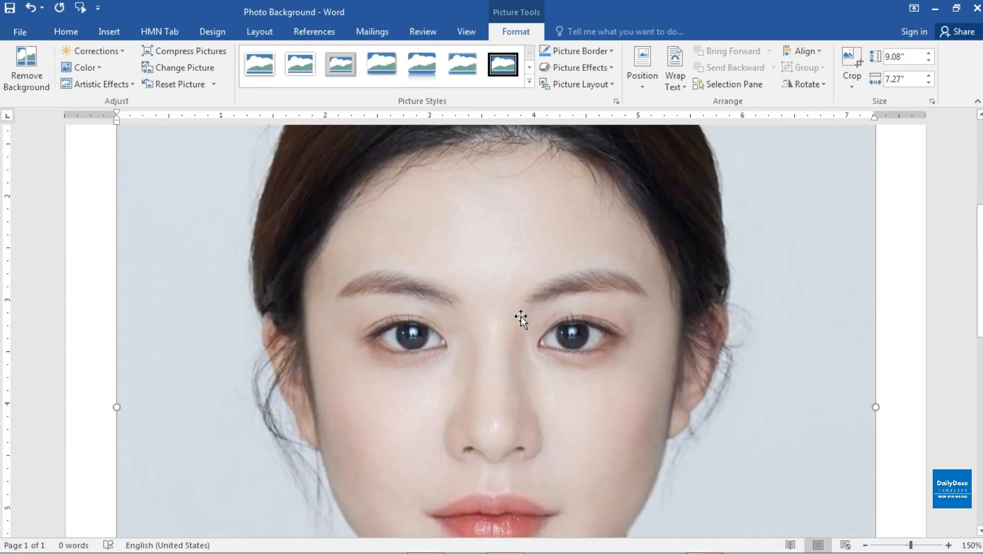
scroll(521, 317, "up", 2)
scroll(520, 317, "down", 8)
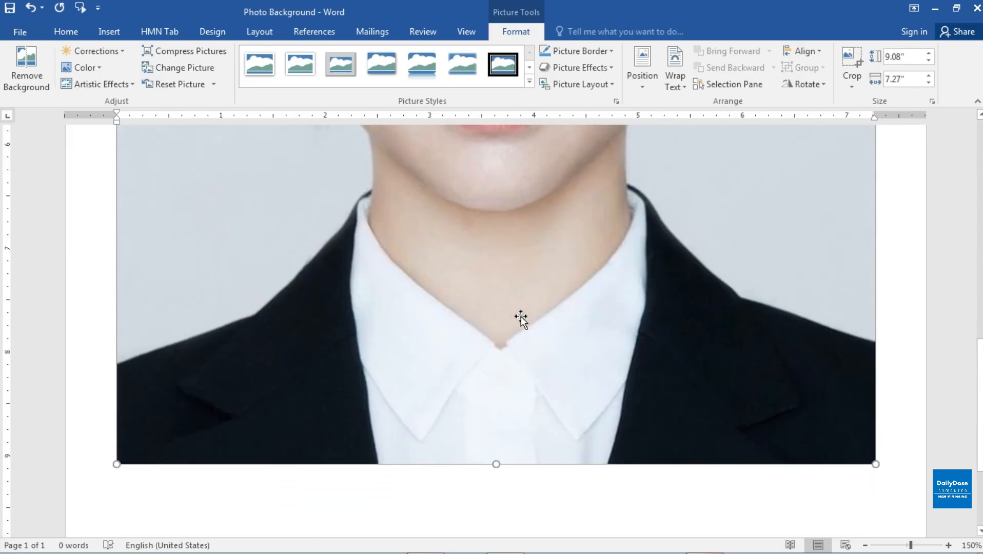
scroll(521, 317, "up", 1)
scroll(520, 317, "up", 9)
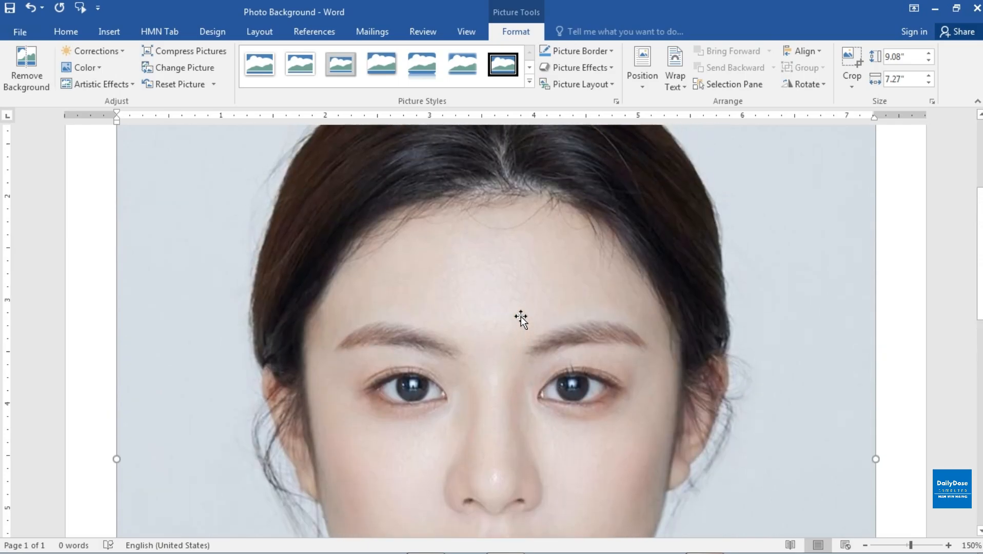
scroll(521, 316, "up", 1)
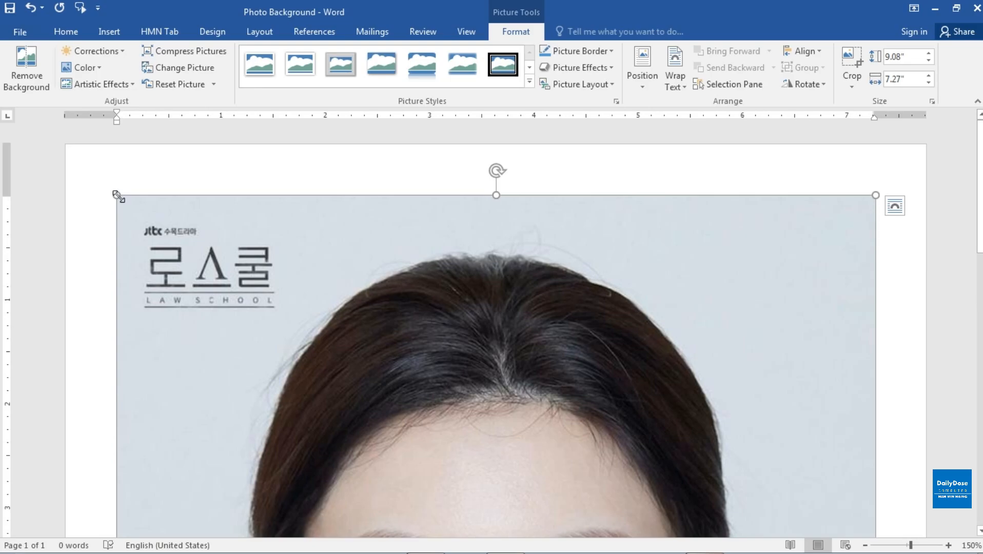
left_click_drag(117, 196, 343, 407)
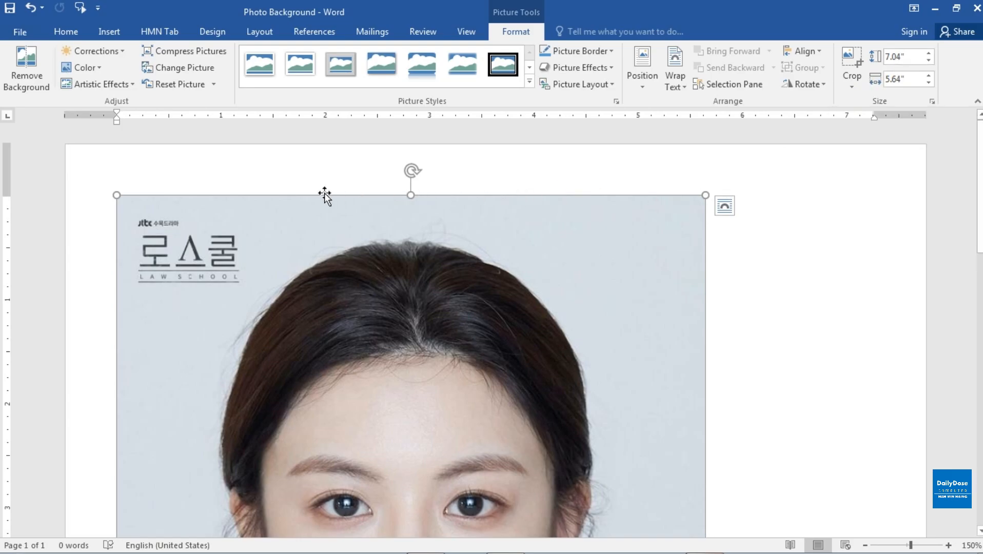
left_click_drag(117, 195, 154, 223)
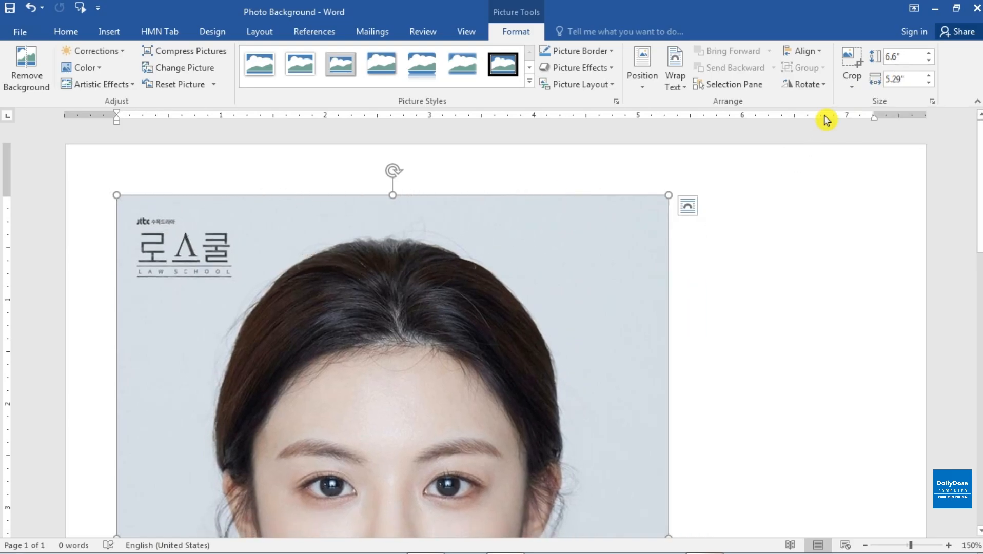
Set the picture's height to 2" and finally its width to 2", keeping its proportions.
left_click(894, 57)
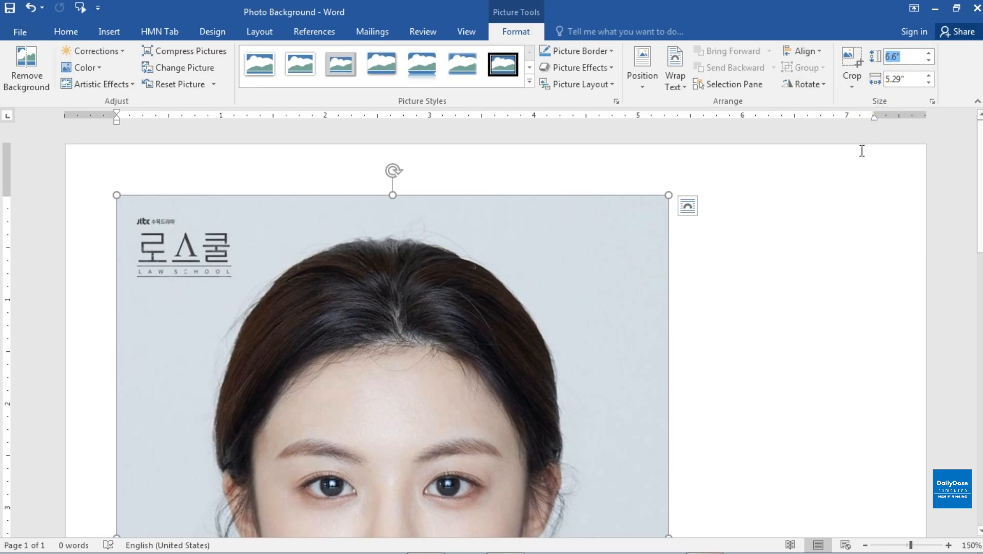
type("2")
key("Tab")
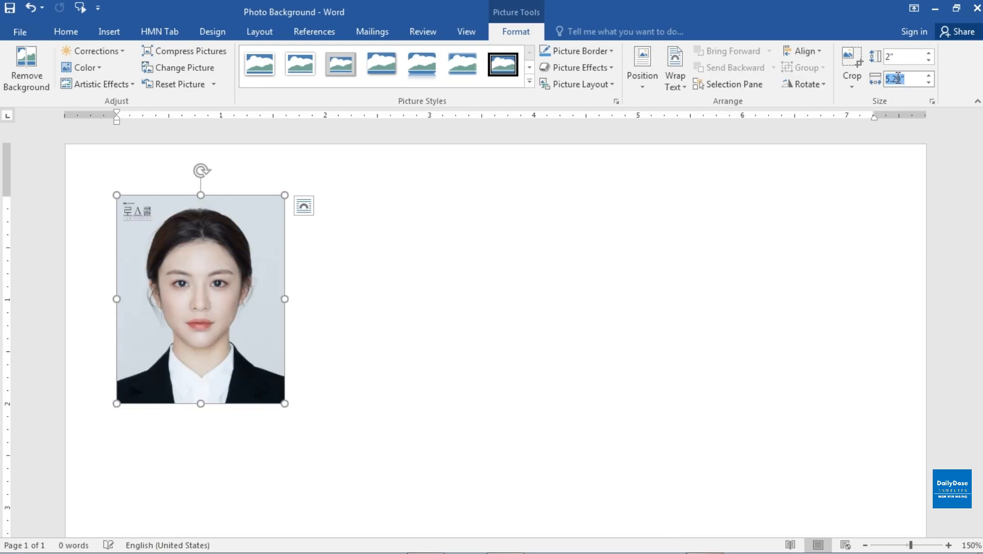
type("2")
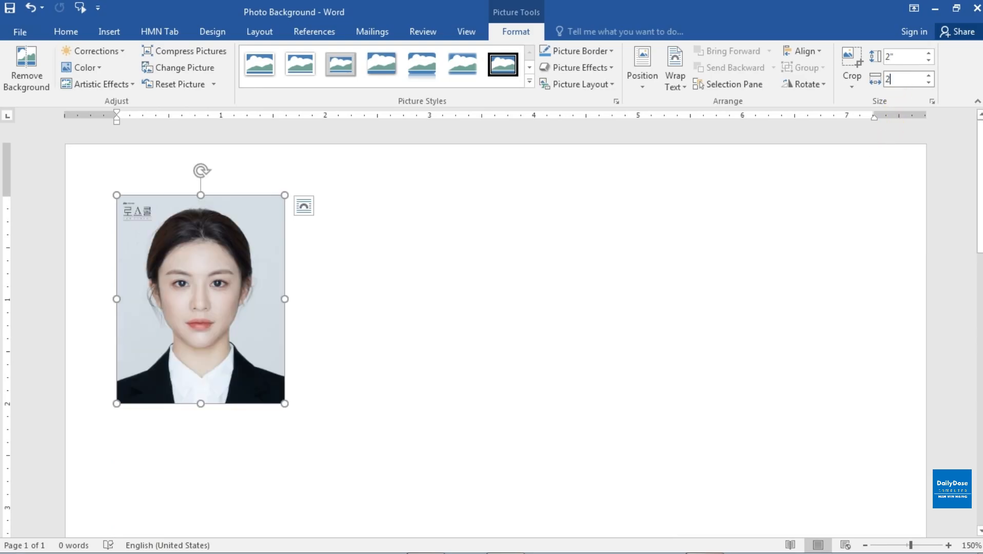
key("Return")
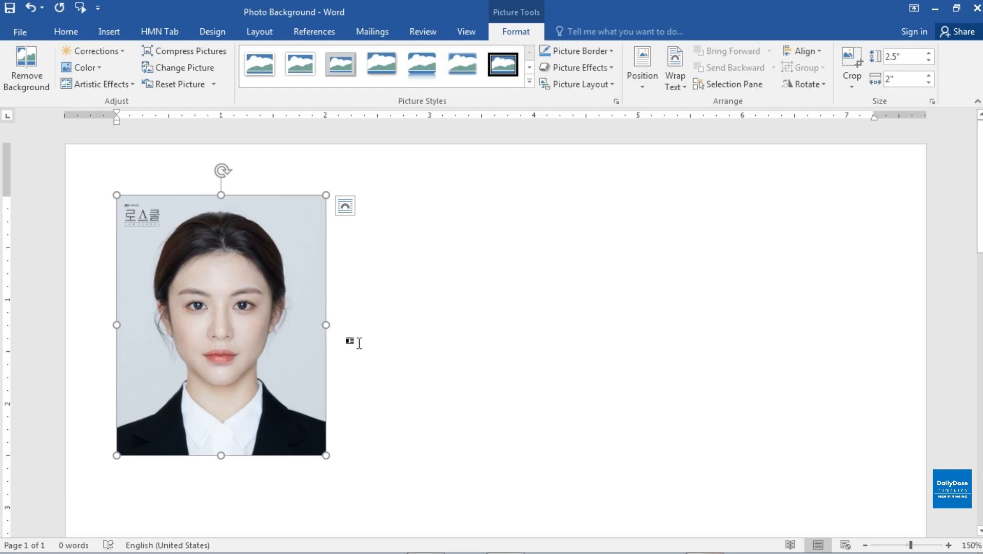
Try to move the picture freely across the page while it is still in line with text.
left_click(948, 545)
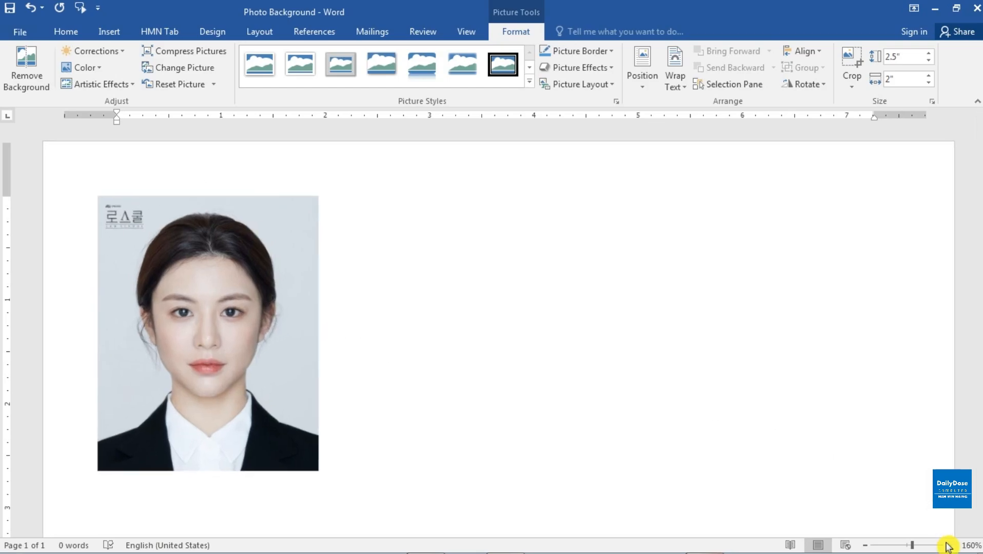
left_click(948, 544)
left_click(948, 545)
left_click(949, 545)
left_click(232, 280)
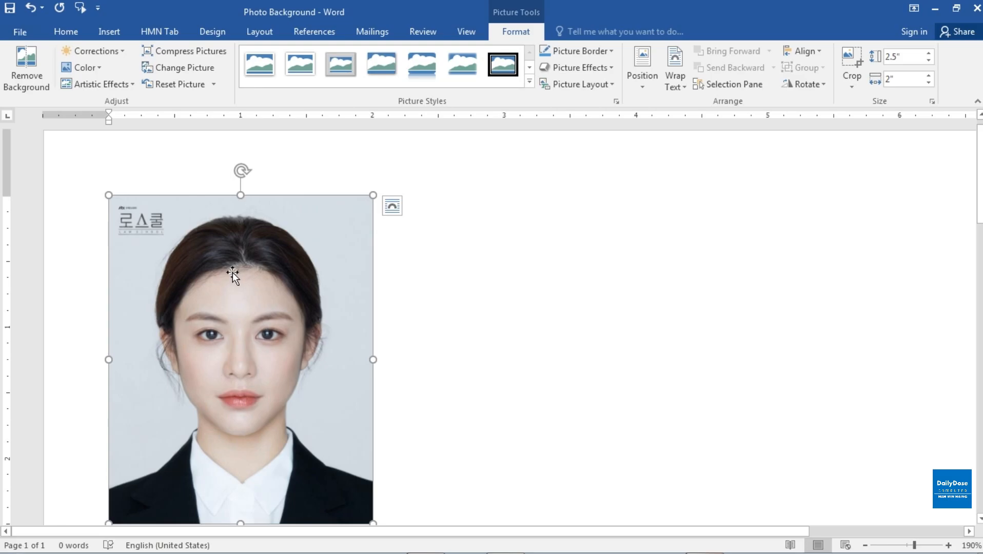
left_click_drag(233, 272, 354, 290)
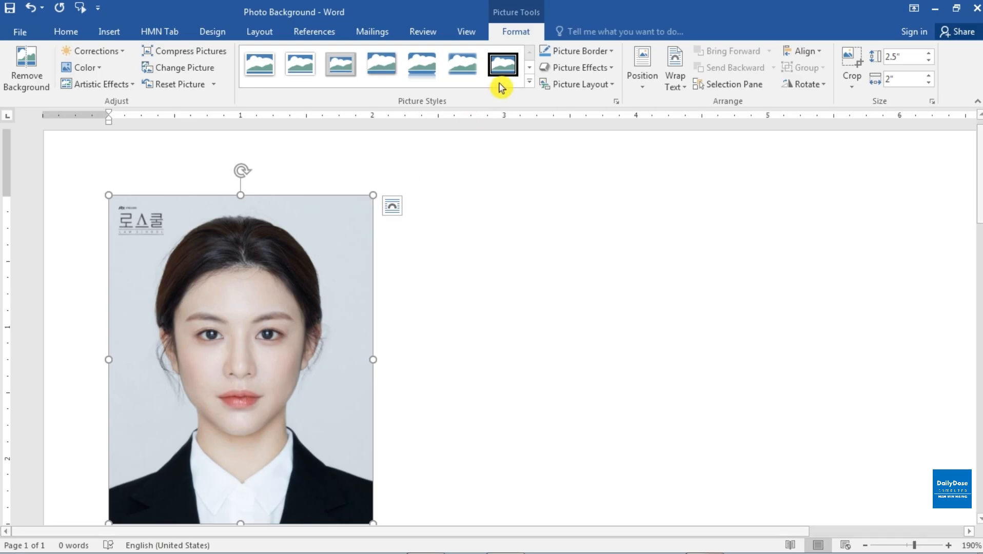
Set the picture's text wrapping to In Front of Text and move it toward the middle of the page.
left_click(683, 91)
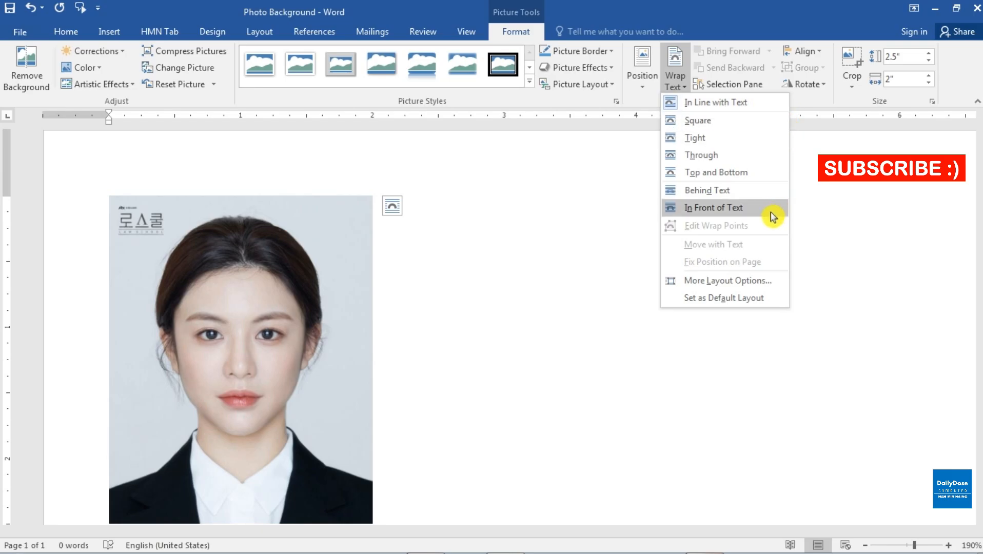
left_click(730, 212)
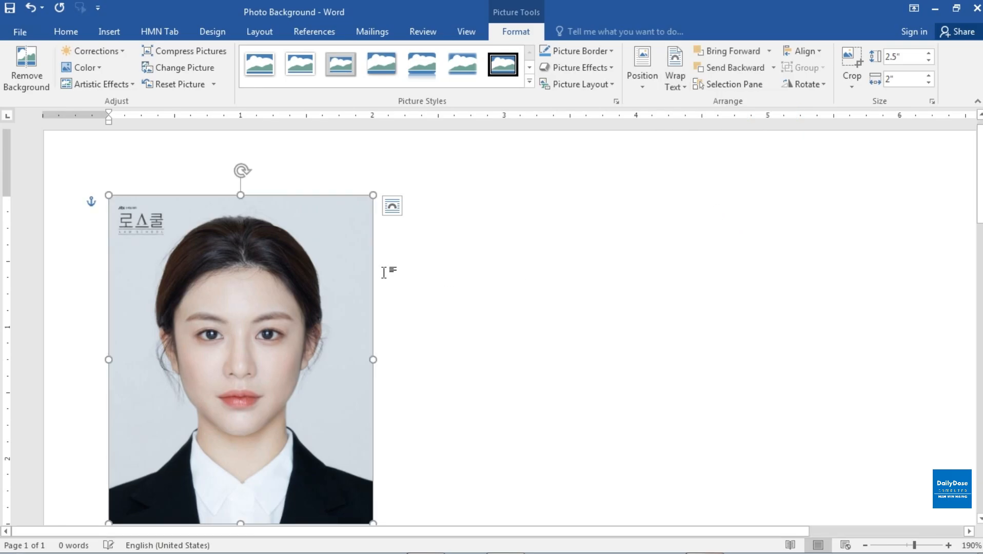
left_click_drag(271, 268, 627, 254)
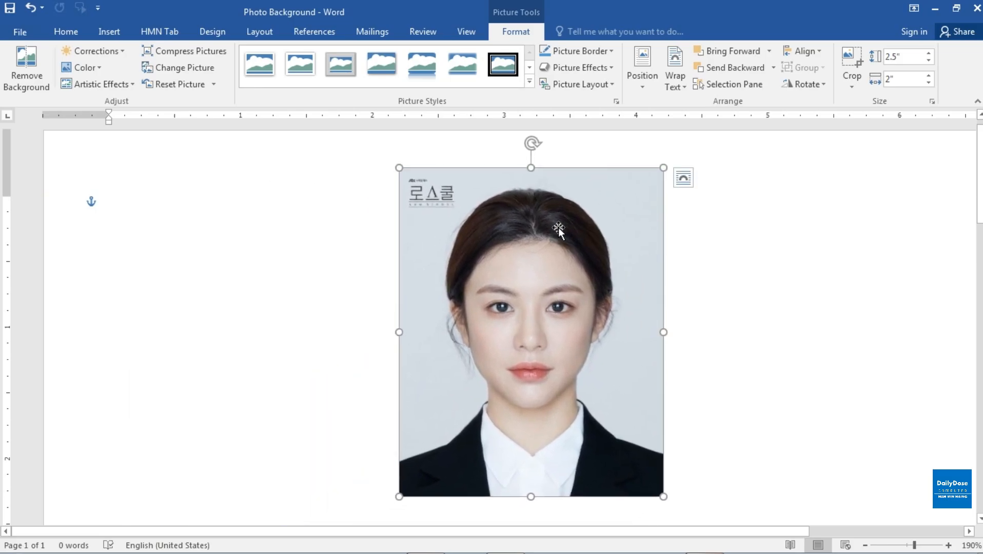
left_click_drag(559, 225, 479, 241)
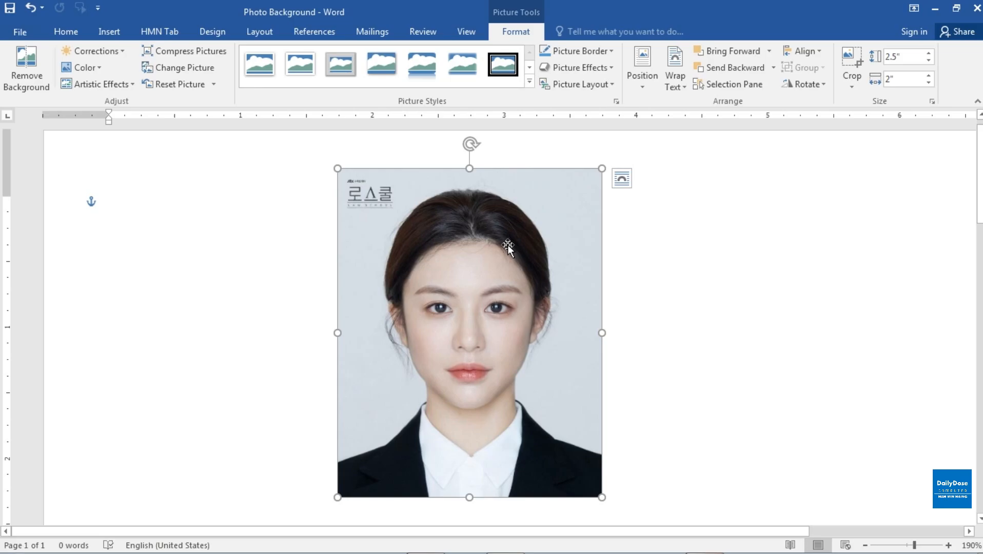
Remove the portrait's background, extending the kept area to cover all the hair and the suit, and shift the picture slightly to the right.
left_click(507, 30)
left_click(778, 322)
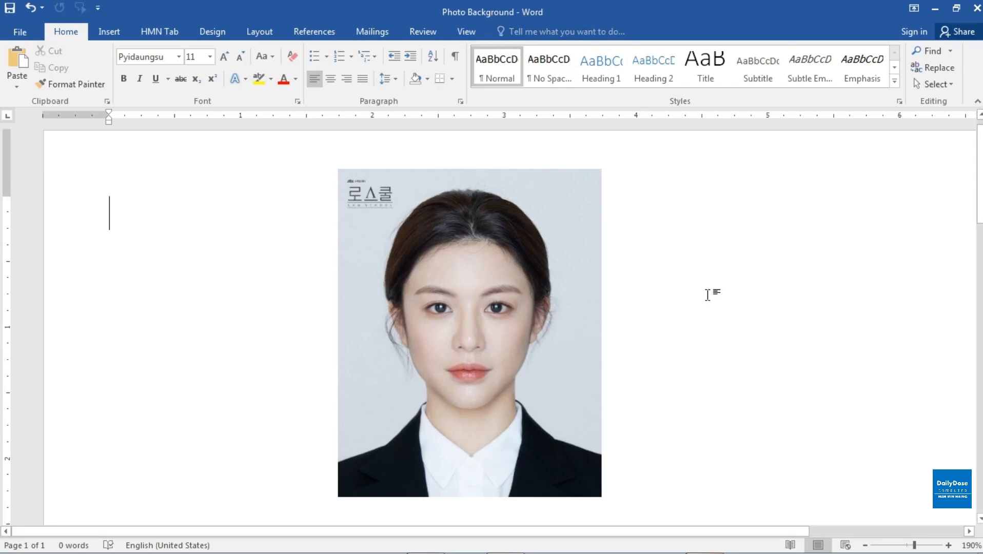
left_click(522, 272)
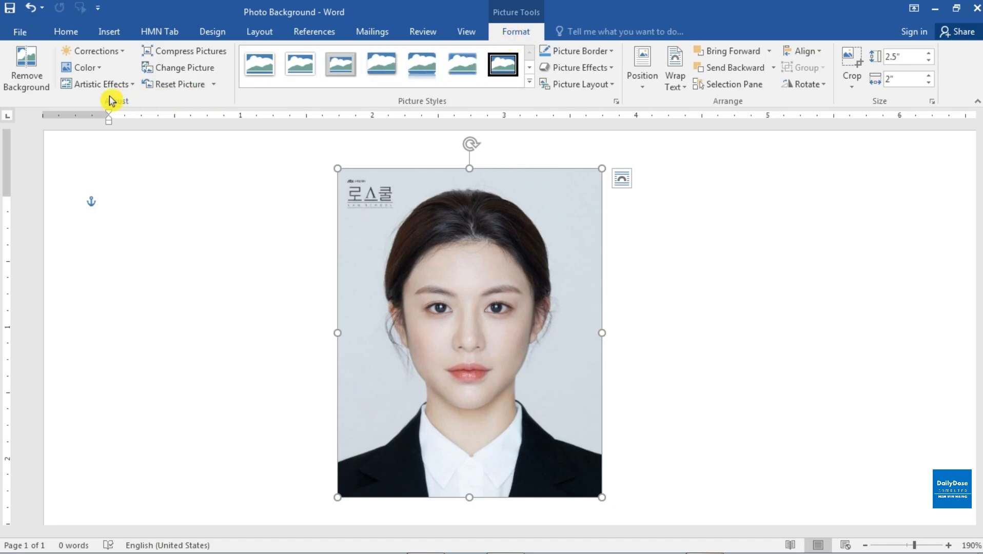
left_click(25, 67)
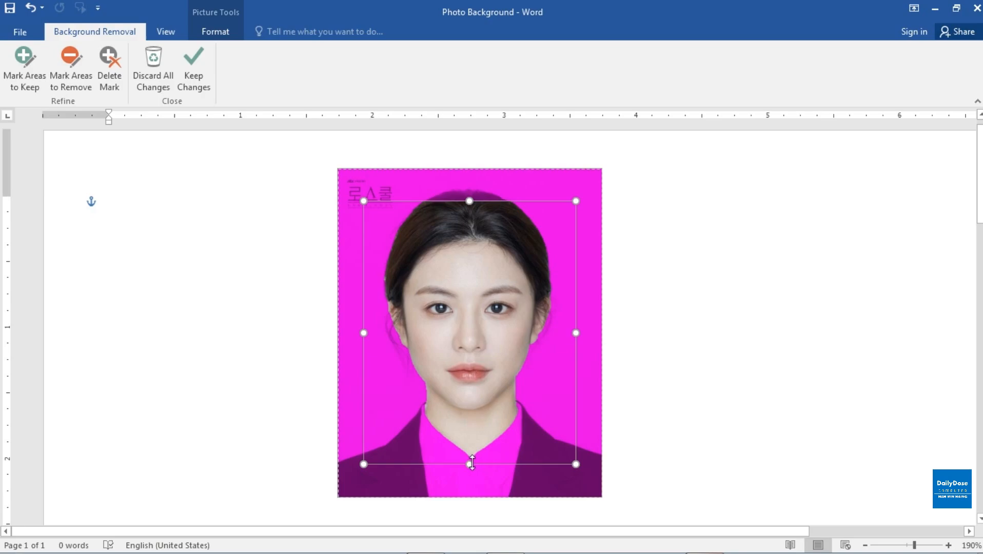
left_click_drag(471, 463, 469, 497)
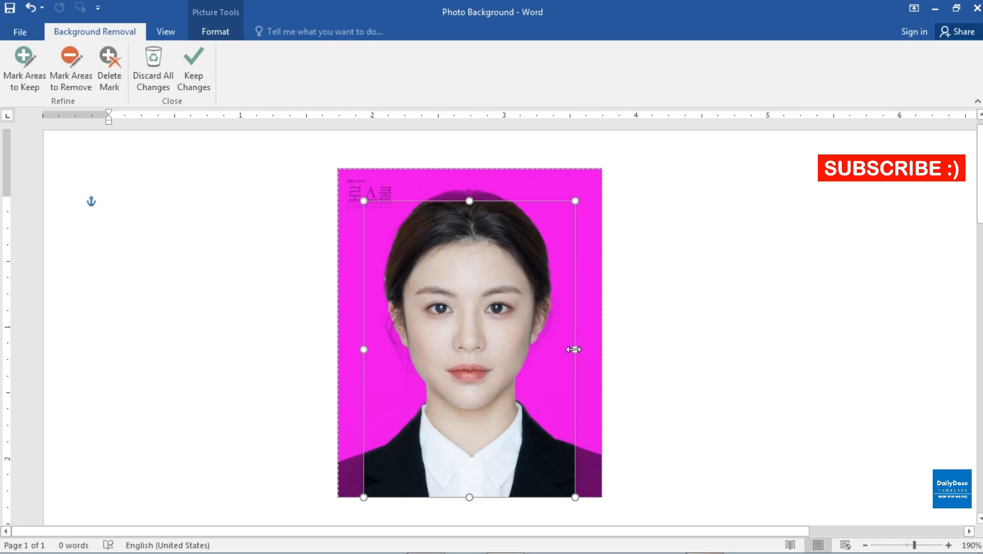
left_click_drag(574, 350, 602, 348)
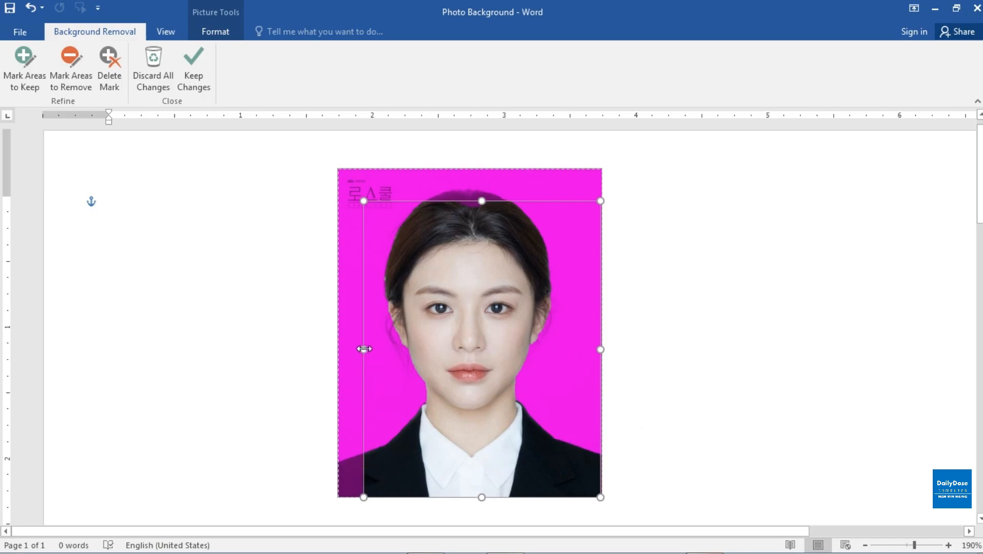
left_click_drag(364, 349, 337, 352)
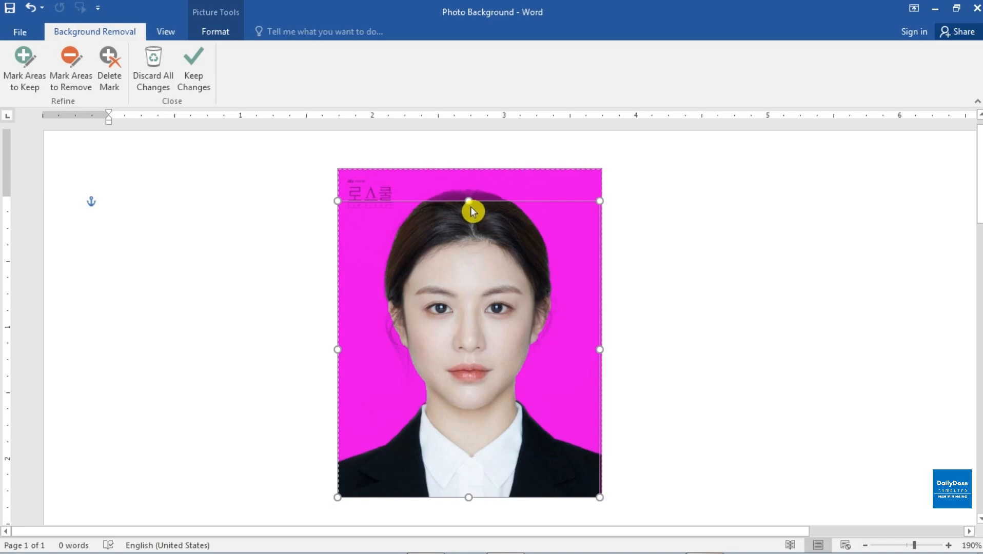
left_click_drag(470, 202, 468, 186)
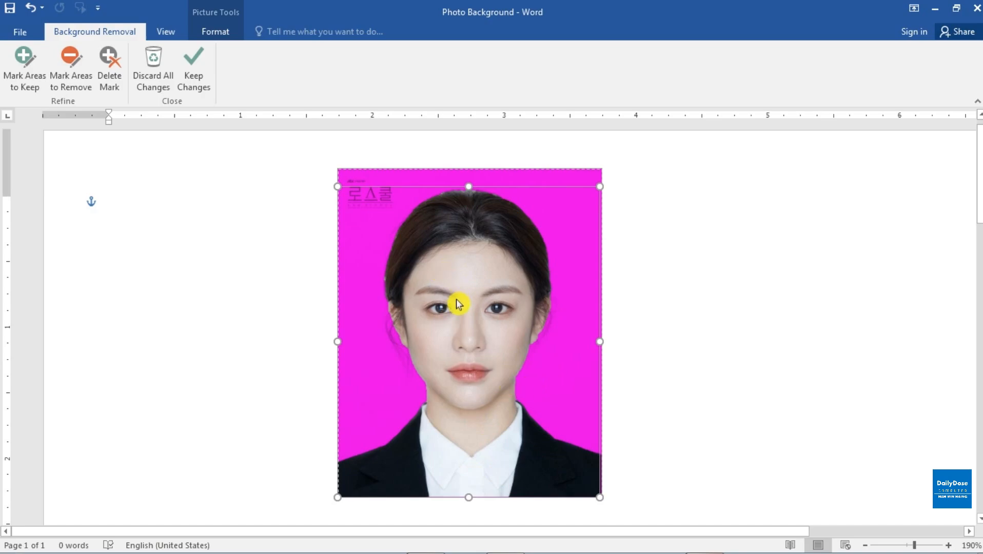
left_click(206, 82)
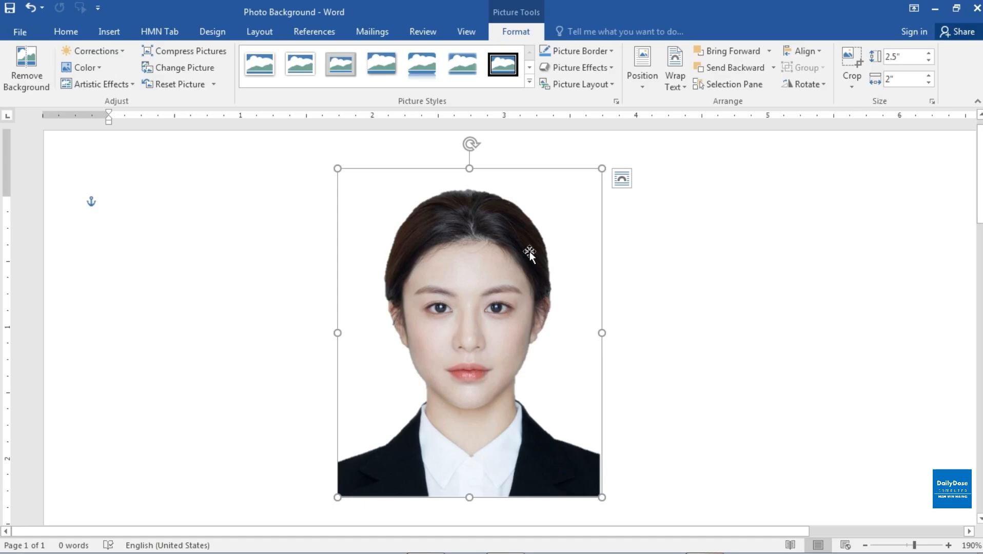
left_click_drag(489, 265, 548, 272)
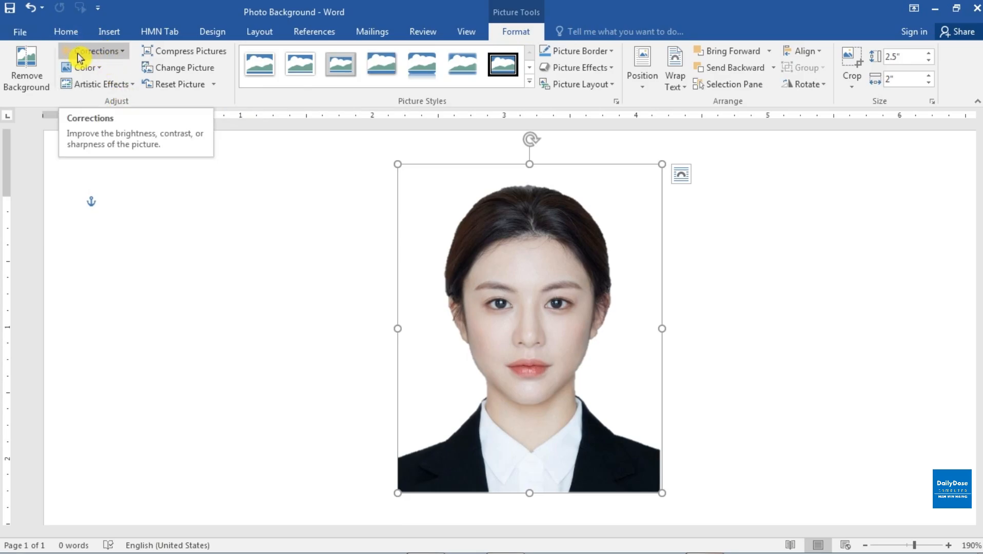
left_click(126, 54)
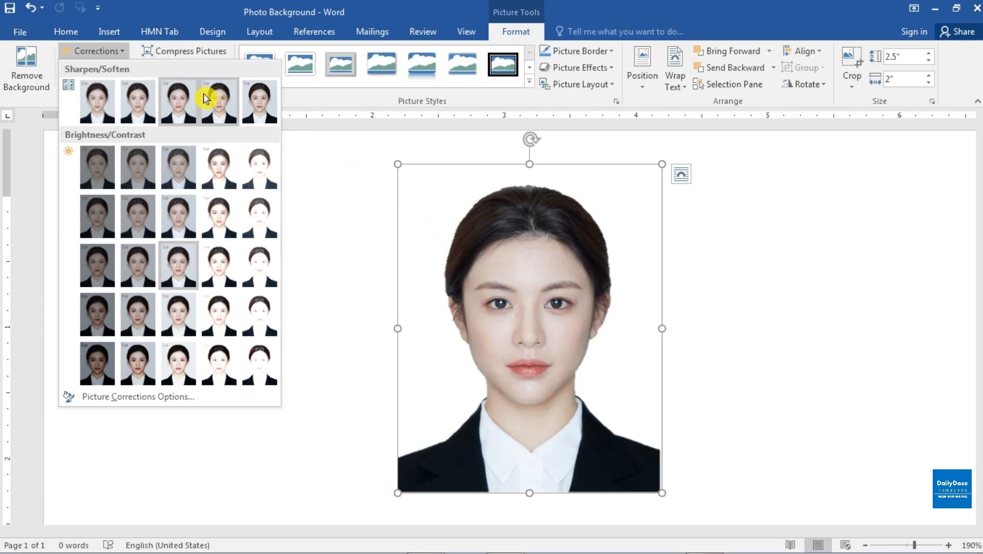
left_click(121, 54)
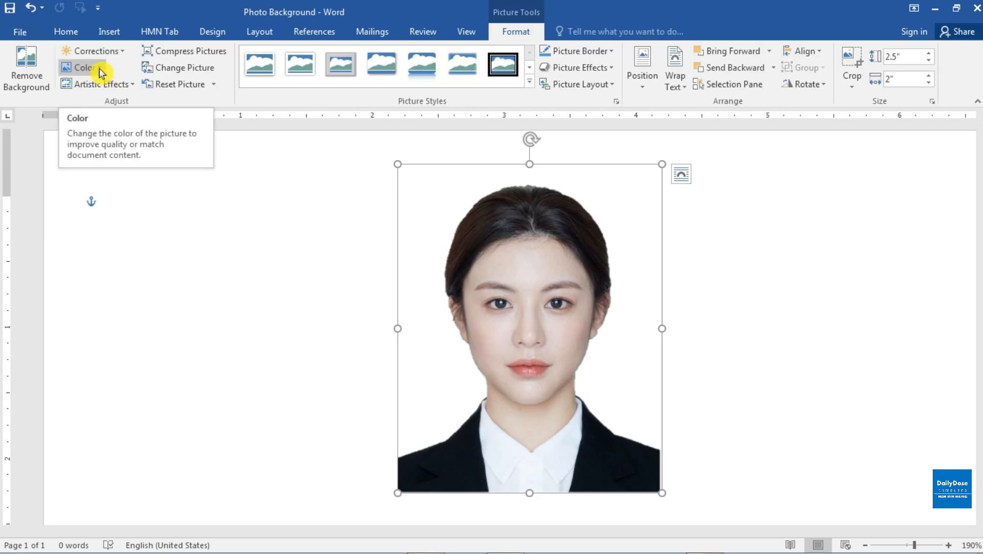
left_click(99, 68)
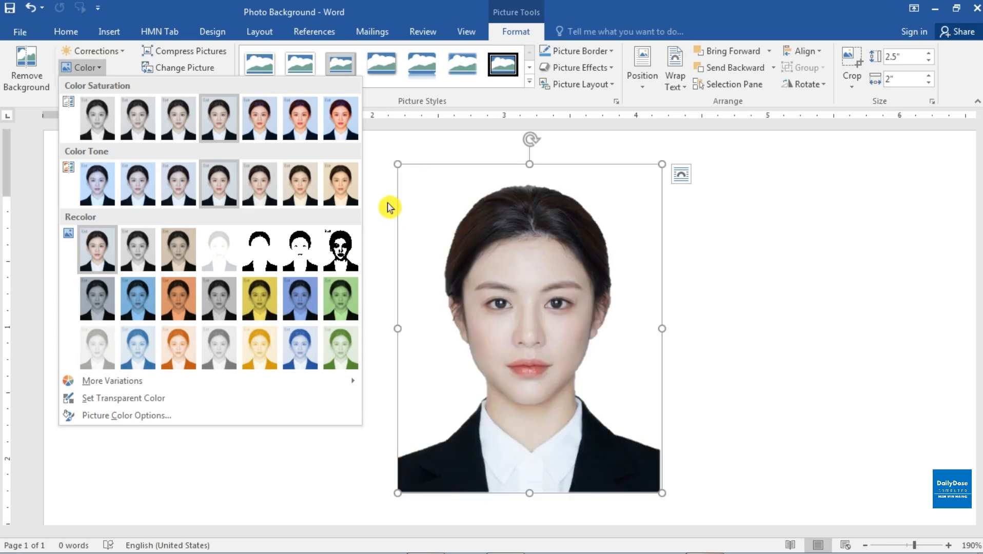
left_click(102, 68)
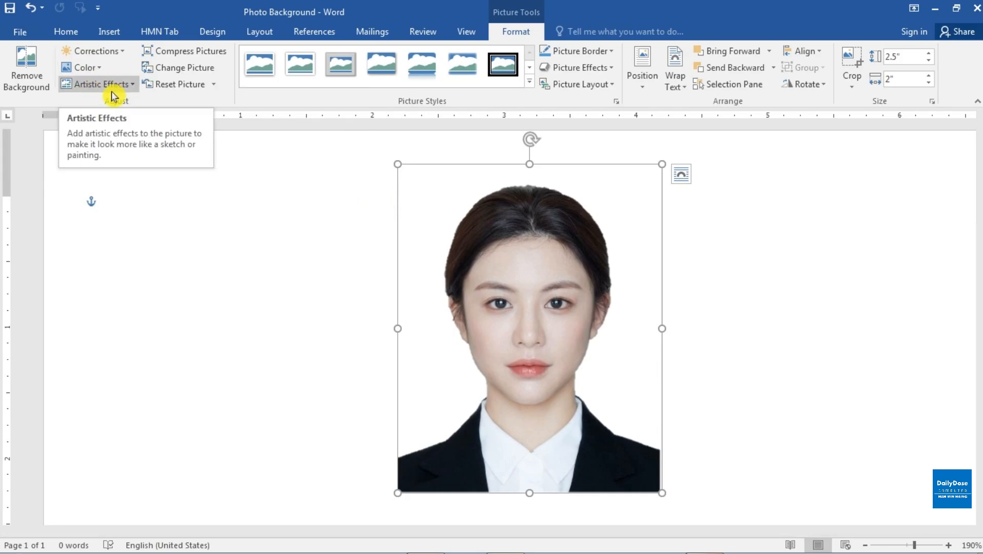
left_click(132, 88)
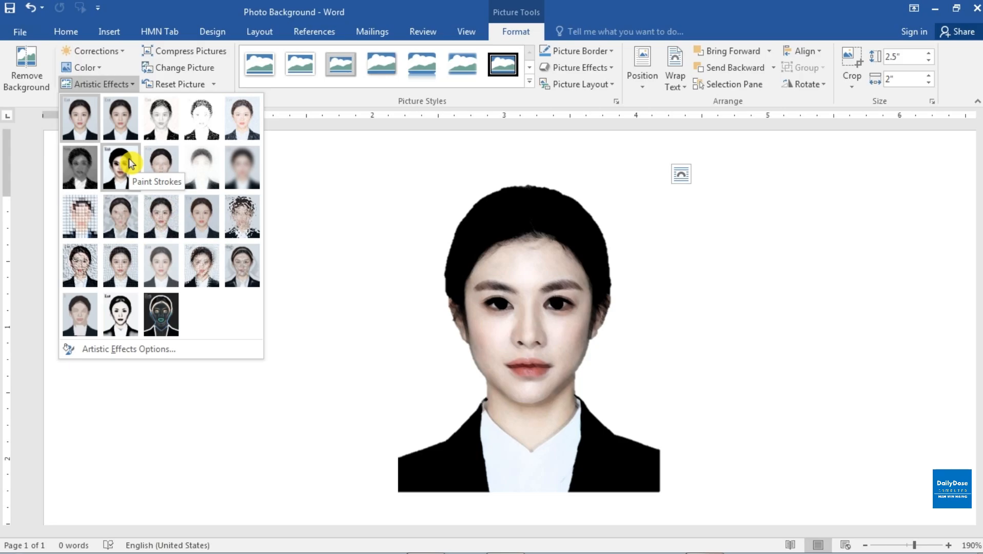
left_click(358, 206)
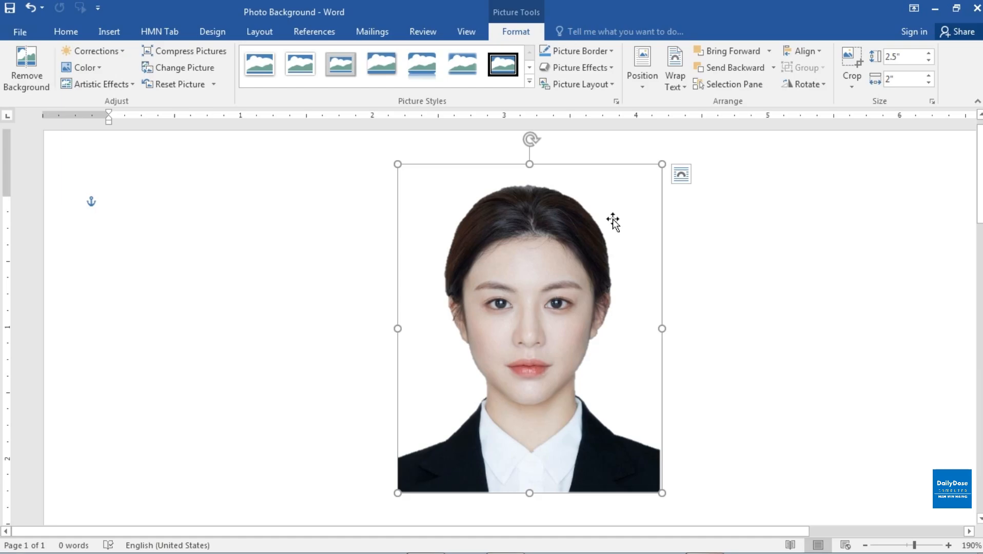
Insert a 1" by 1" rectangle on the empty page area beside the portrait.
left_click(109, 33)
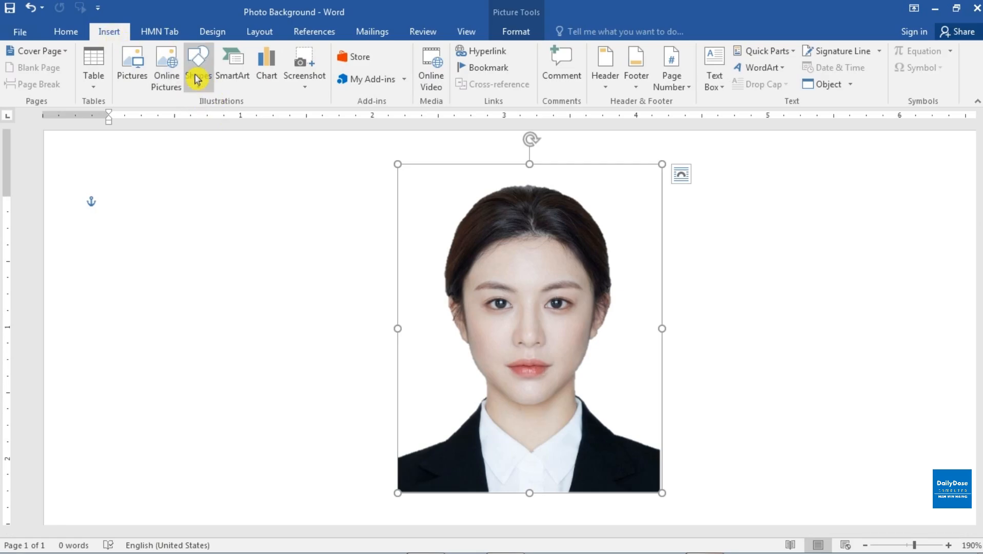
left_click(200, 93)
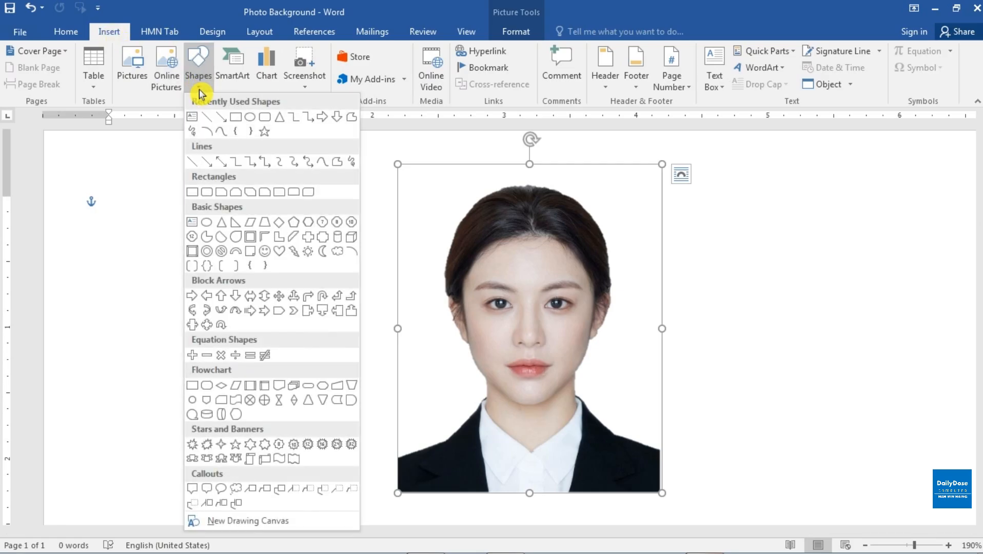
left_click(236, 120)
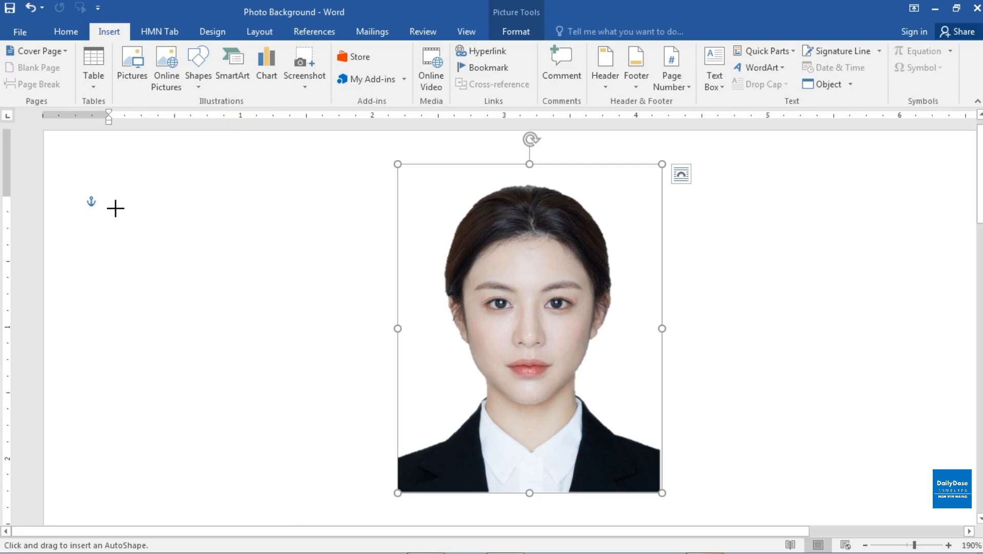
left_click(122, 209)
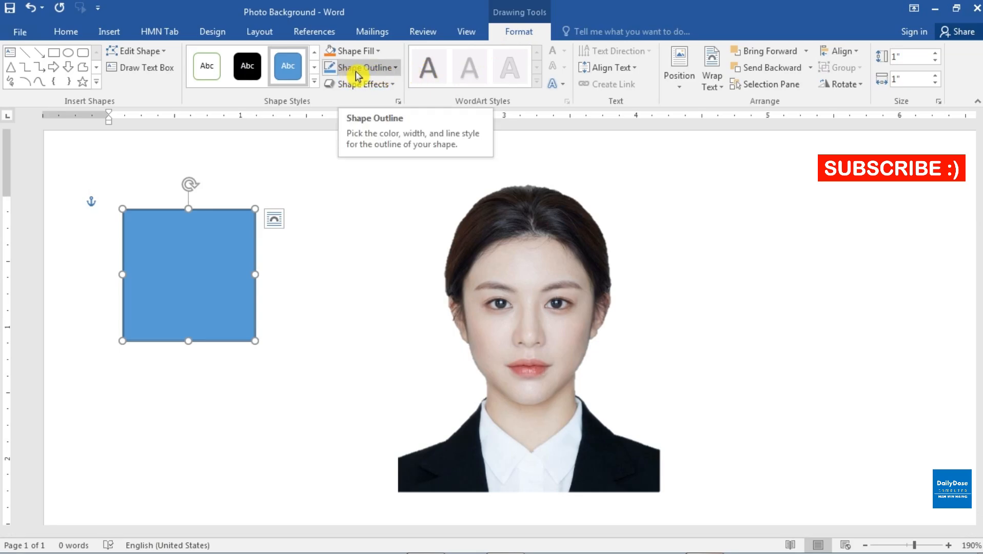
Remove the rectangle's outline and fill it with the standard light blue color.
left_click(395, 69)
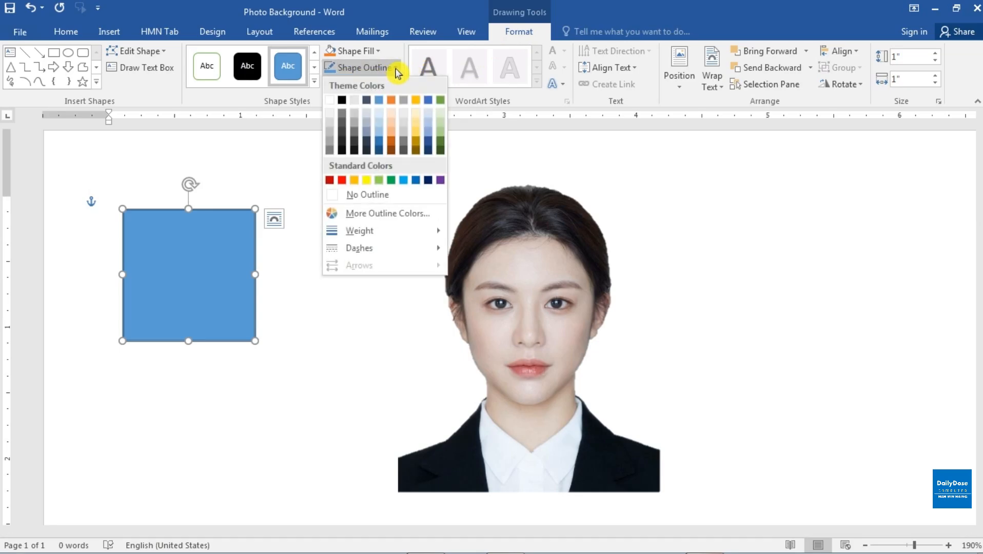
left_click(410, 197)
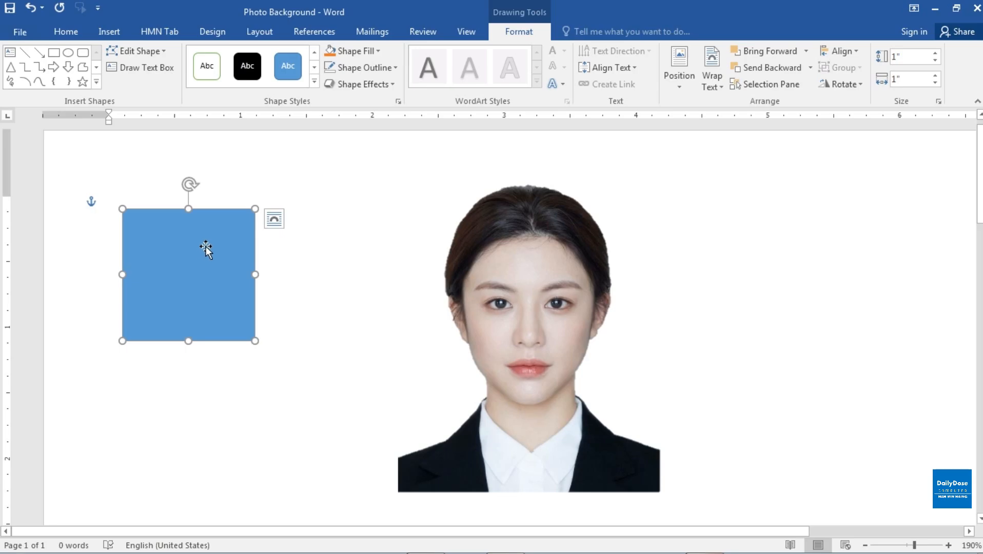
left_click(370, 57)
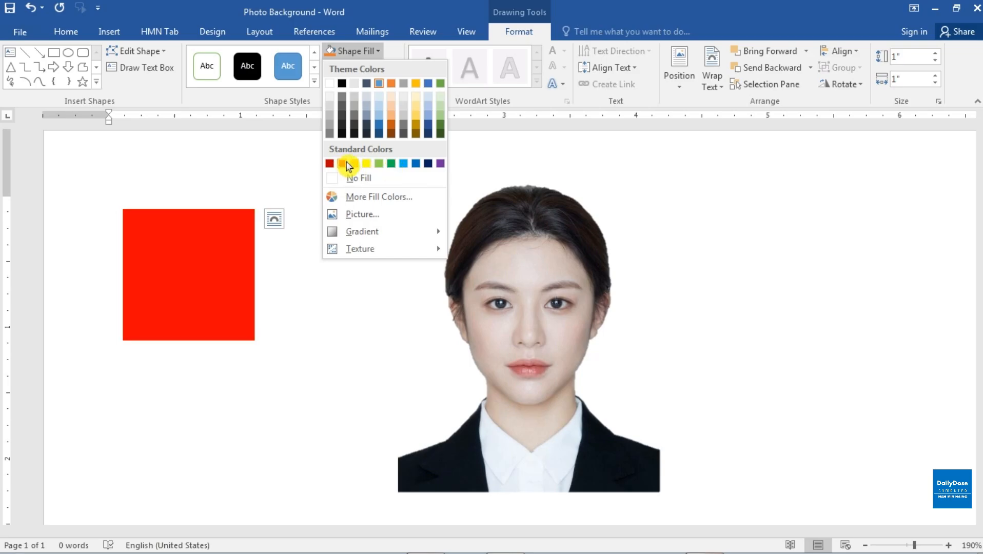
left_click(404, 163)
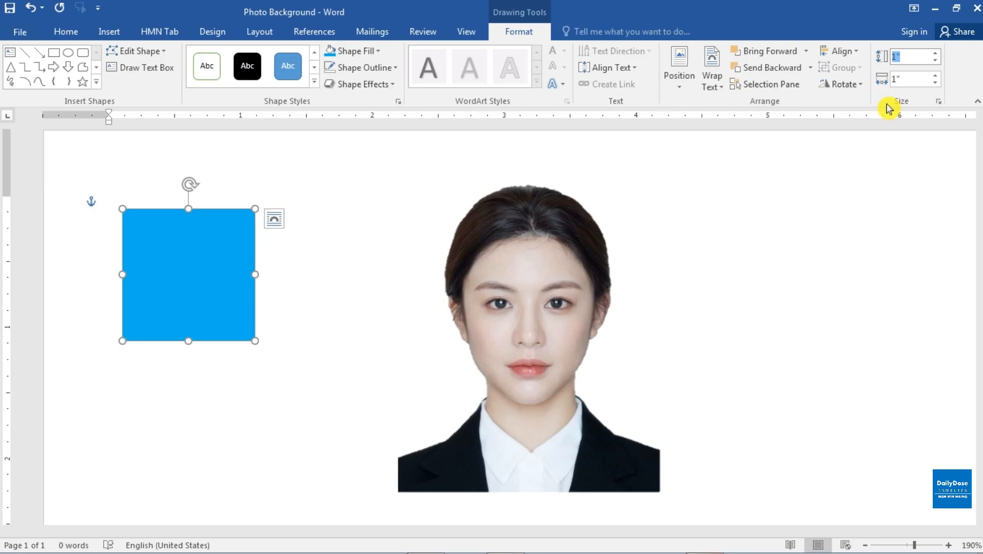
Set the blue rectangle's height to 1.3" and its width to 1.1".
type("1")
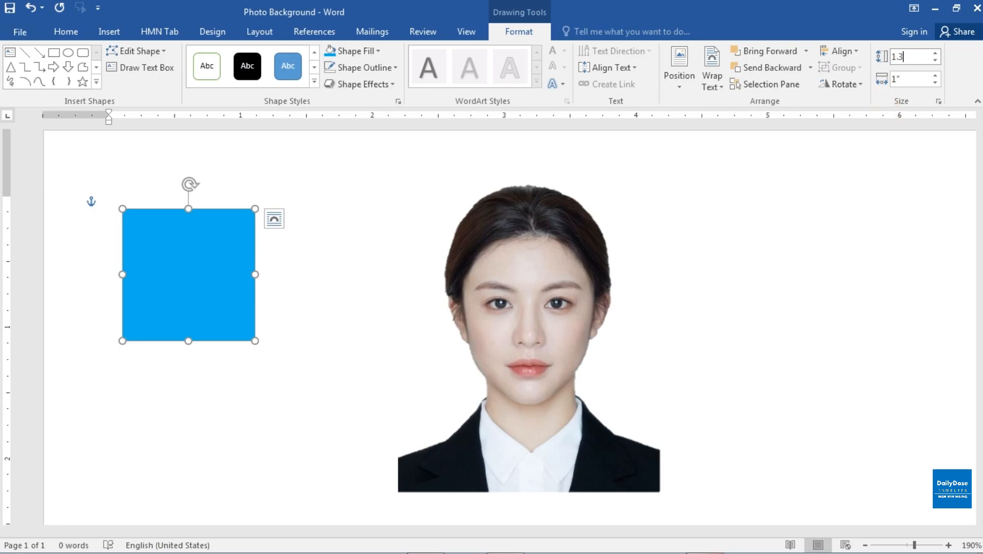
type(".3")
key("Tab")
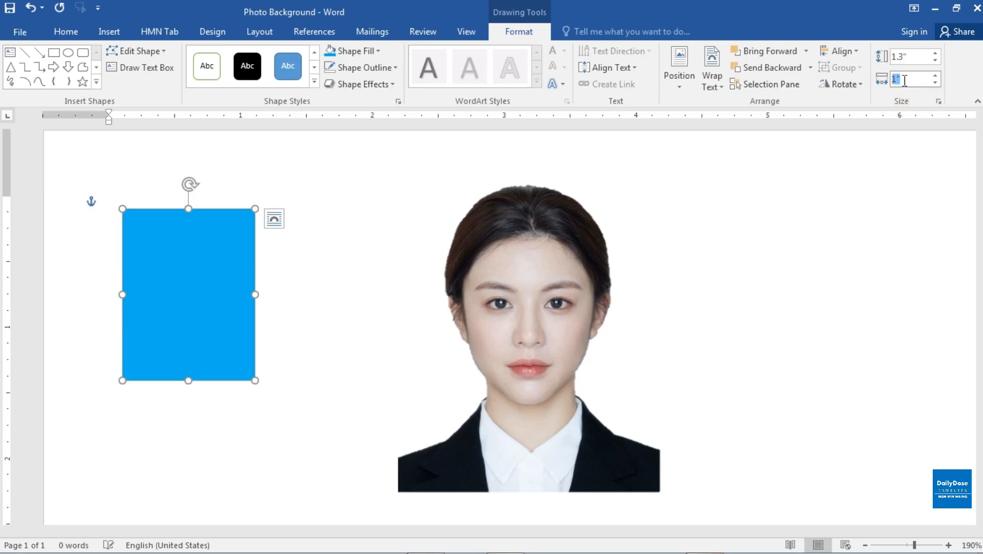
type("1")
key("Return")
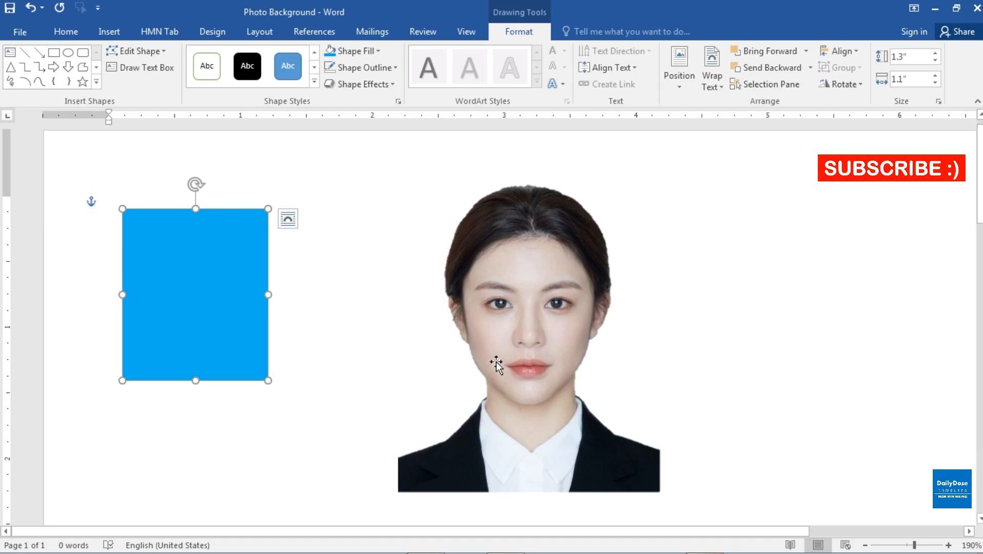
Shrink the portrait to about 1.52" high by 1.22" wide and move it onto the blue rectangle.
left_click(517, 341)
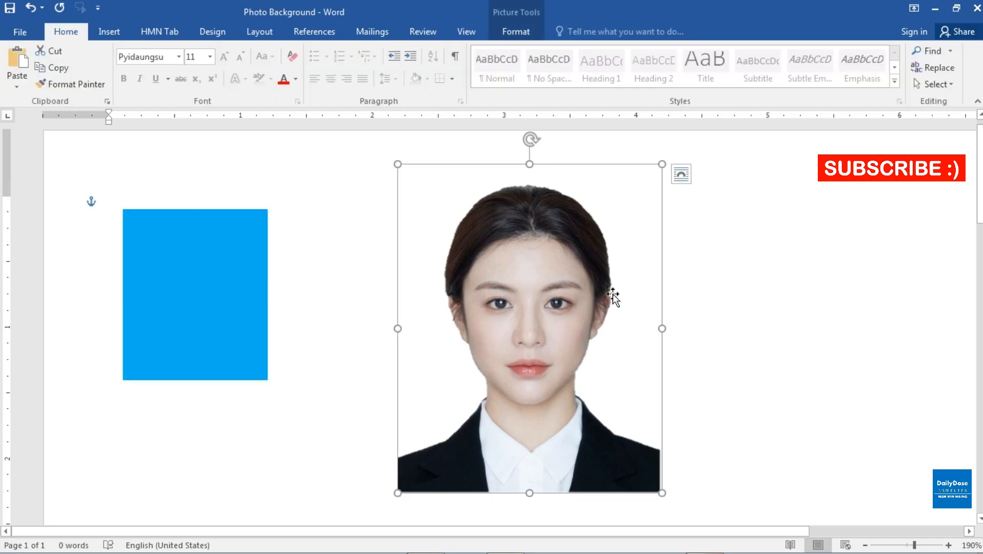
left_click_drag(662, 163, 530, 292)
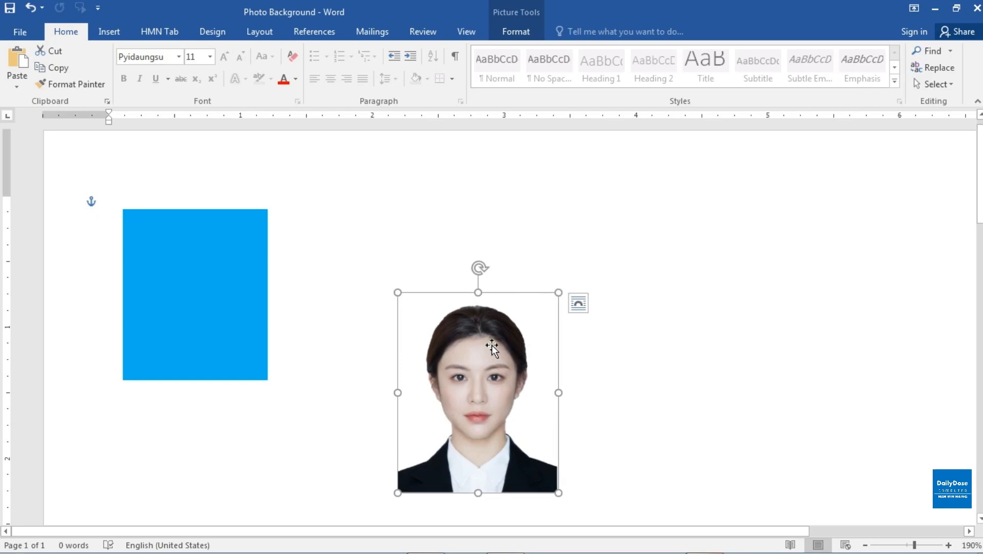
left_click_drag(492, 344, 211, 234)
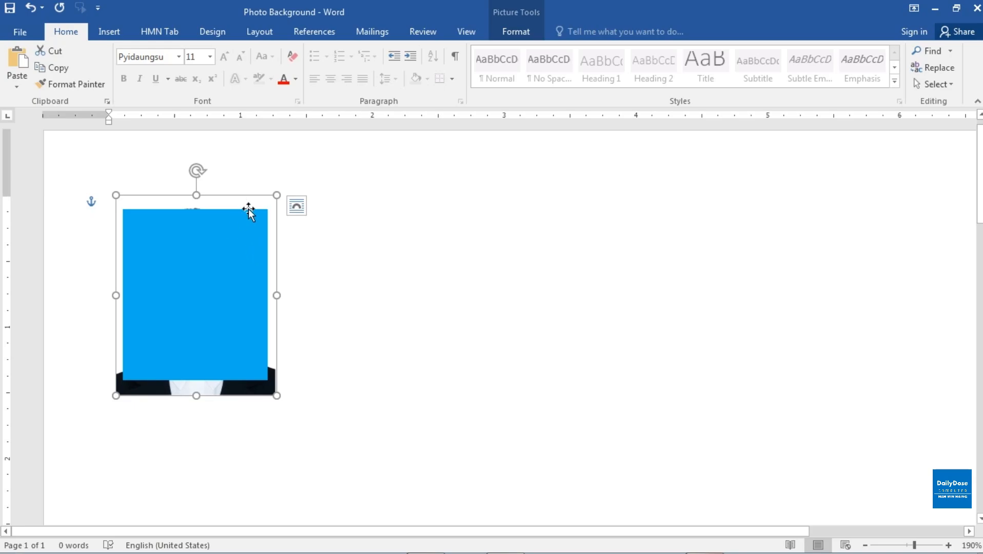
Bring the portrait forward over the blue rectangle and reduce it to about 1.36" by 1.09" to match the rectangle's width.
left_click(517, 32)
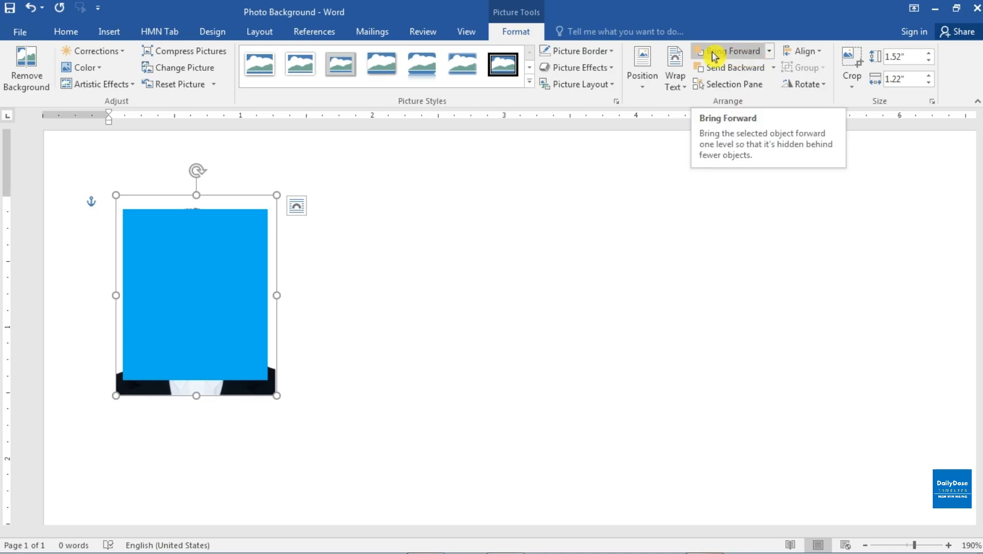
left_click(741, 54)
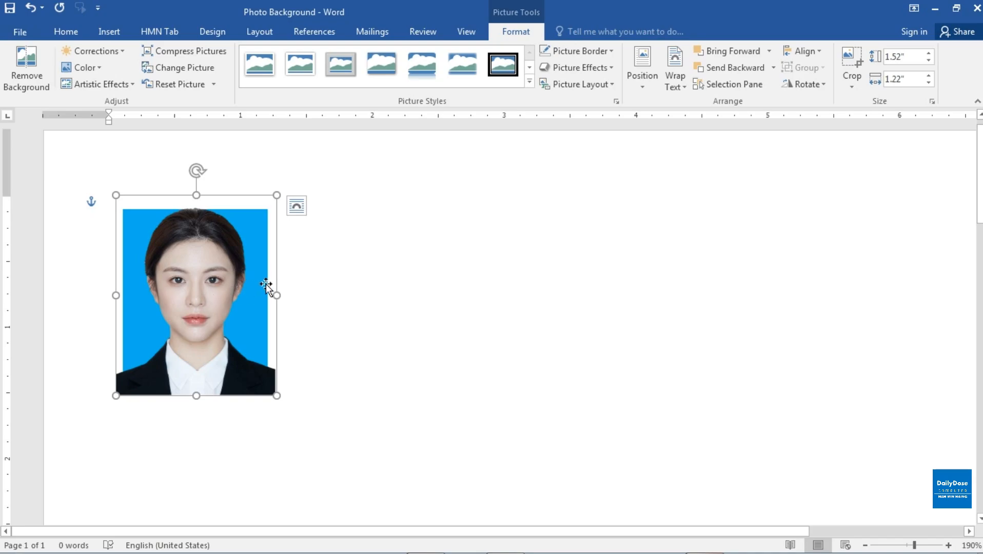
left_click_drag(277, 195, 263, 204)
left_click_drag(277, 395, 271, 380)
left_click_drag(210, 345, 210, 332)
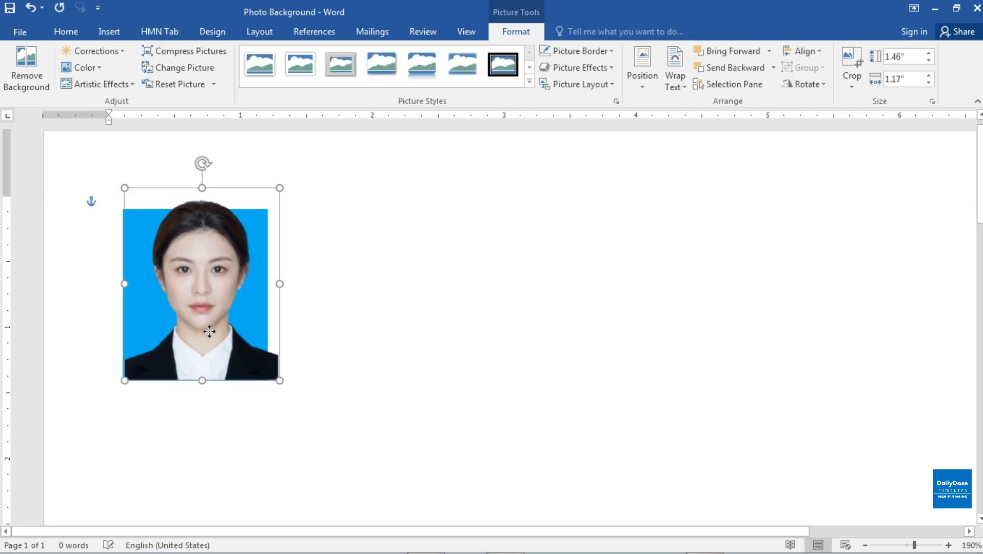
left_click_drag(279, 381, 235, 350)
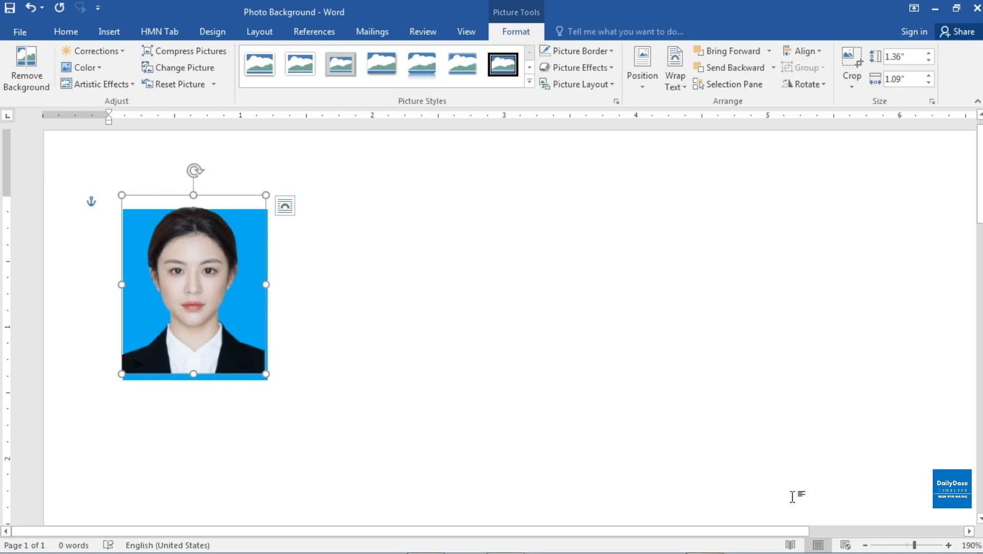
Enlarge the portrait slightly to about 1.38" by 1.1" and align its sides and bottom edge with the blue rectangle.
left_click(949, 545)
left_click(949, 545)
left_click(949, 545)
left_click(949, 545)
left_click(948, 545)
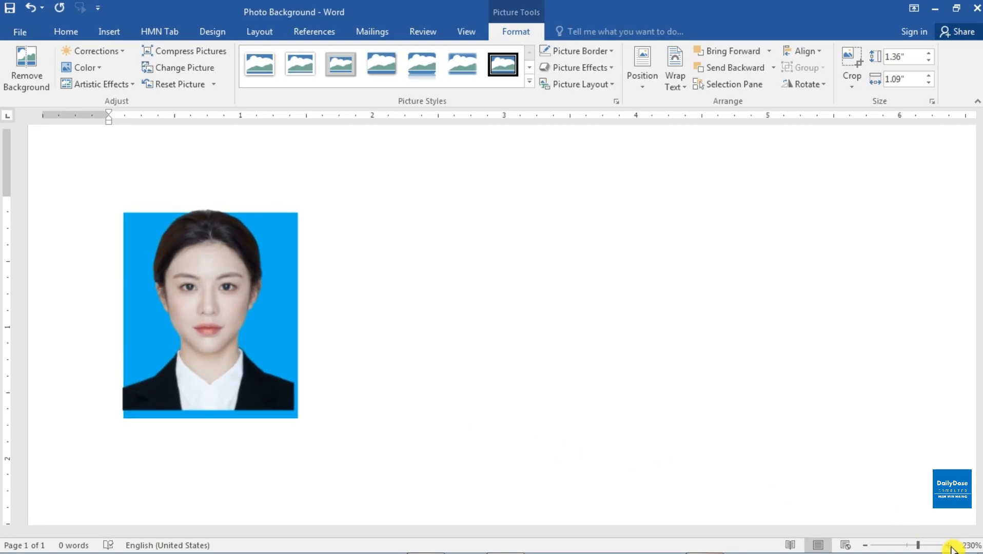
left_click(948, 545)
left_click(949, 545)
left_click(247, 351)
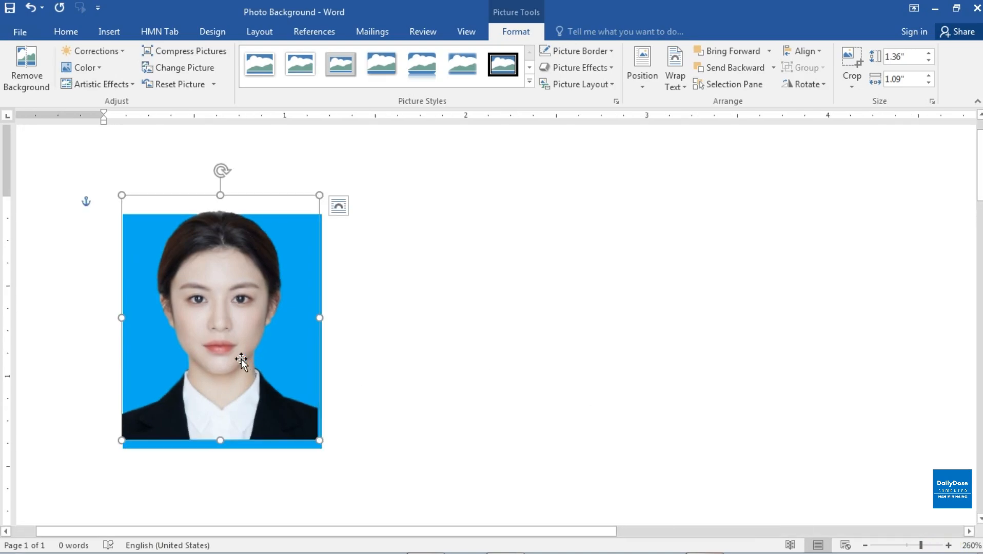
mouse_move(241, 359)
left_mouse_down()
mouse_move(250, 366)
mouse_move(241, 368)
left_mouse_up()
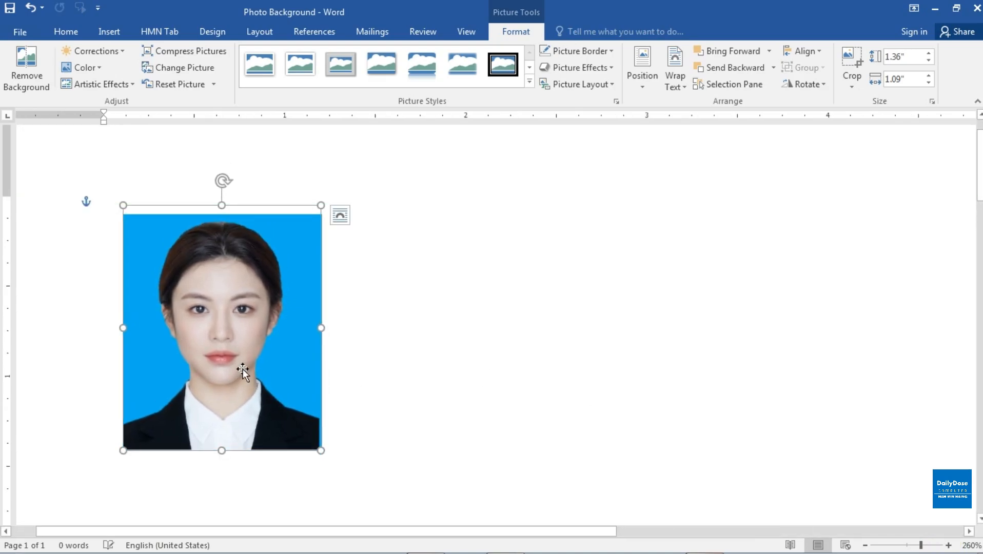
left_click_drag(321, 452, 323, 444)
left_click_drag(261, 403, 260, 396)
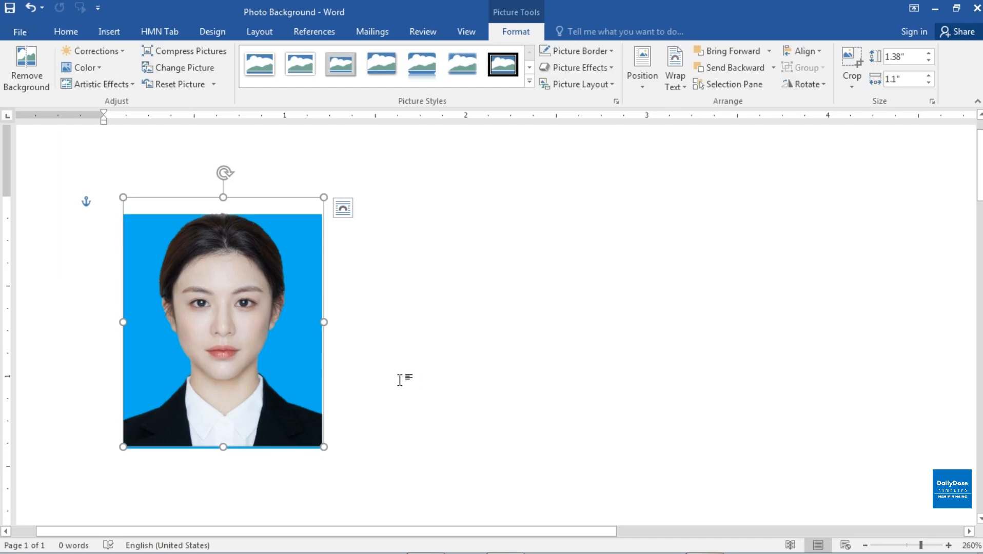
key("ctrl+z")
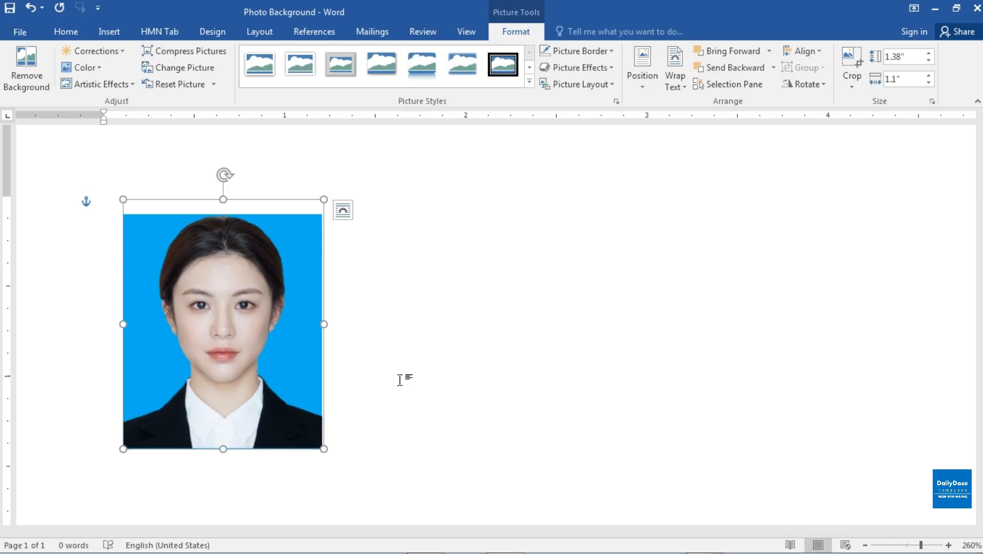
left_click(410, 379)
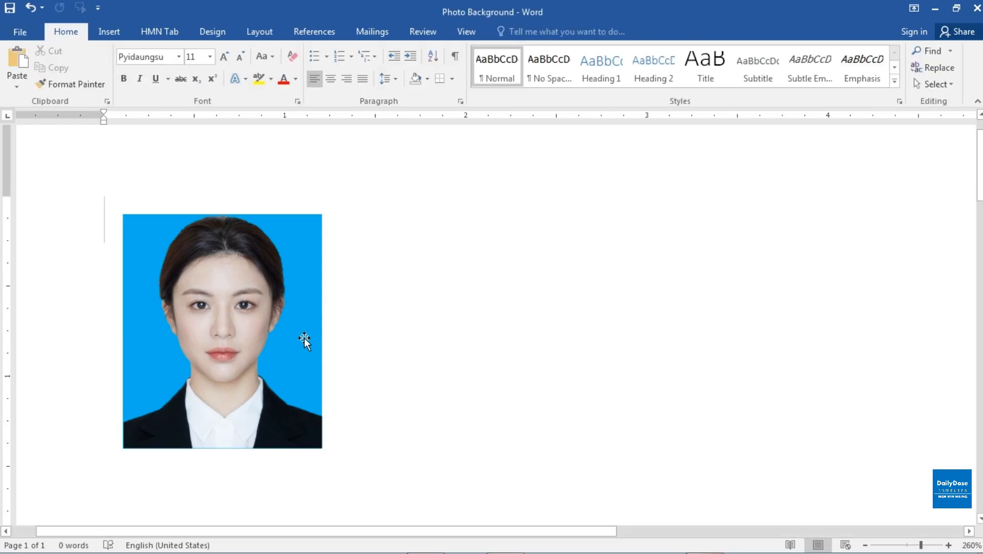
left_click(289, 305)
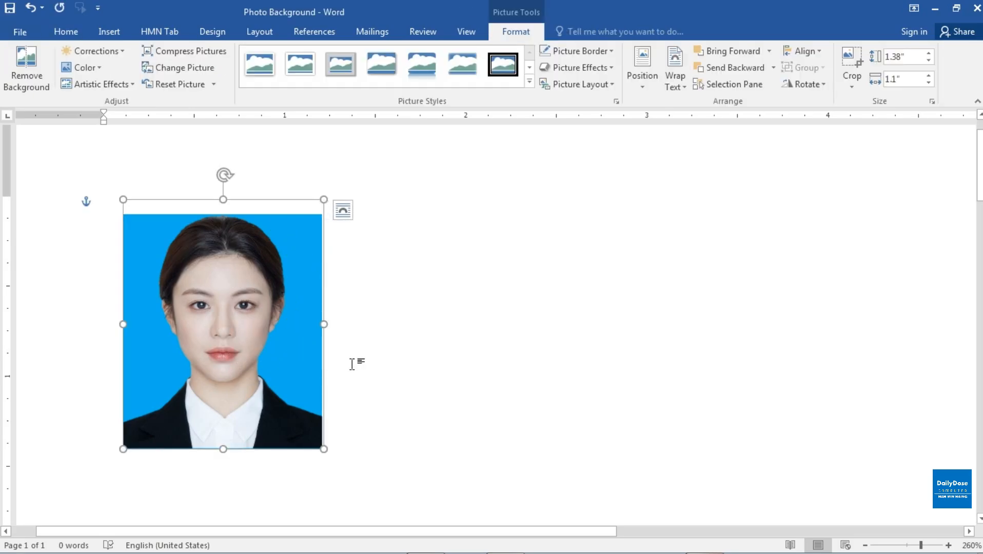
left_click(368, 355)
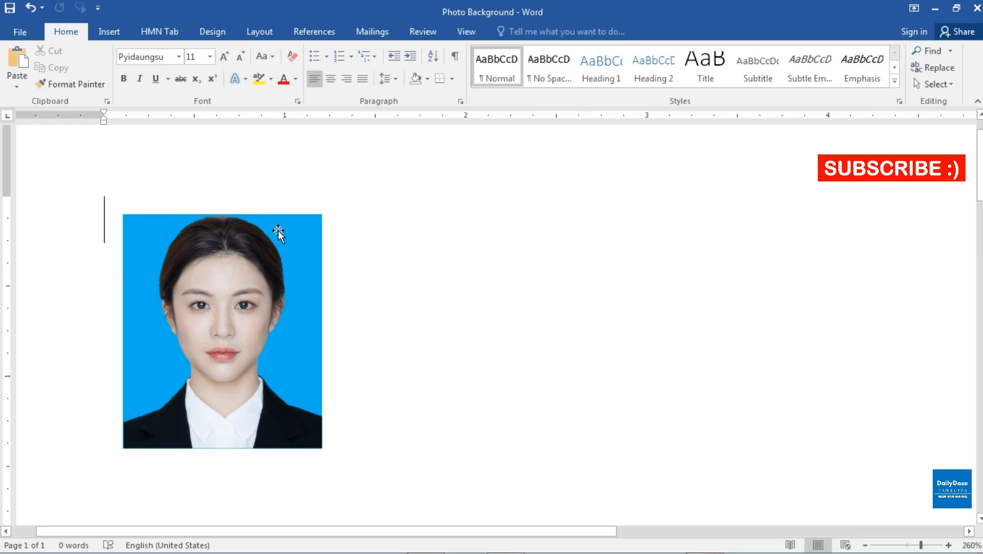
double_click(315, 213)
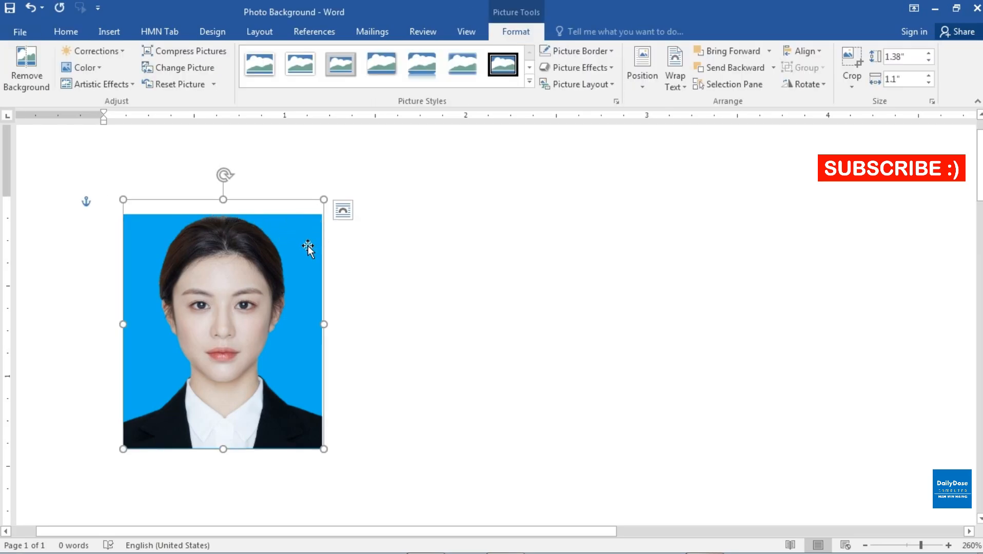
left_click(324, 454)
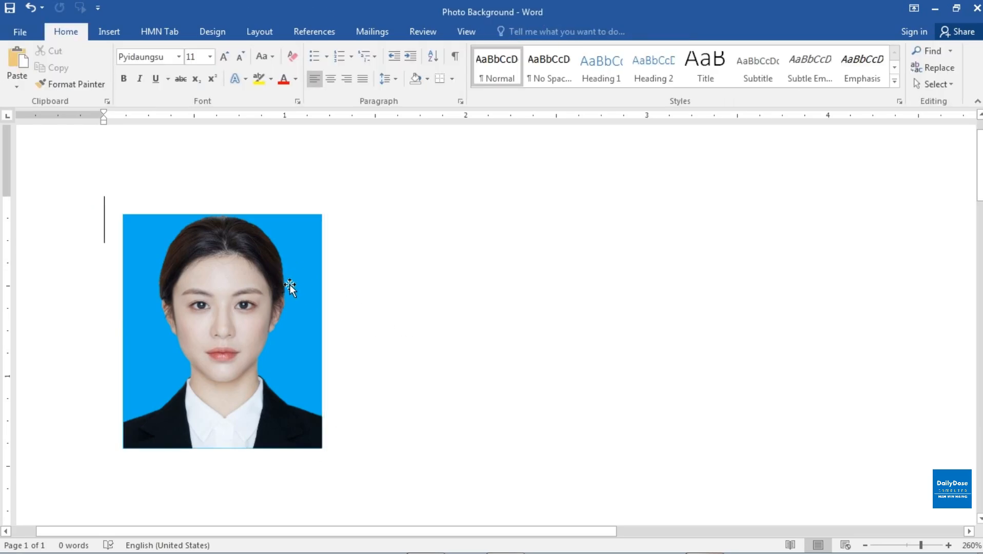
left_click(272, 237)
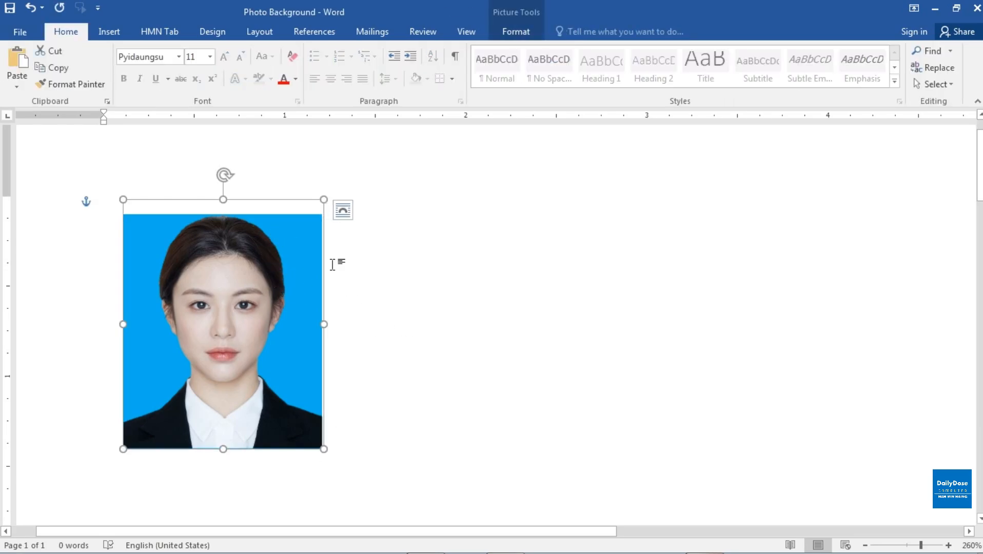
Show the list of the document's objects and select the blue rectangle lying behind the portrait.
left_click(421, 258)
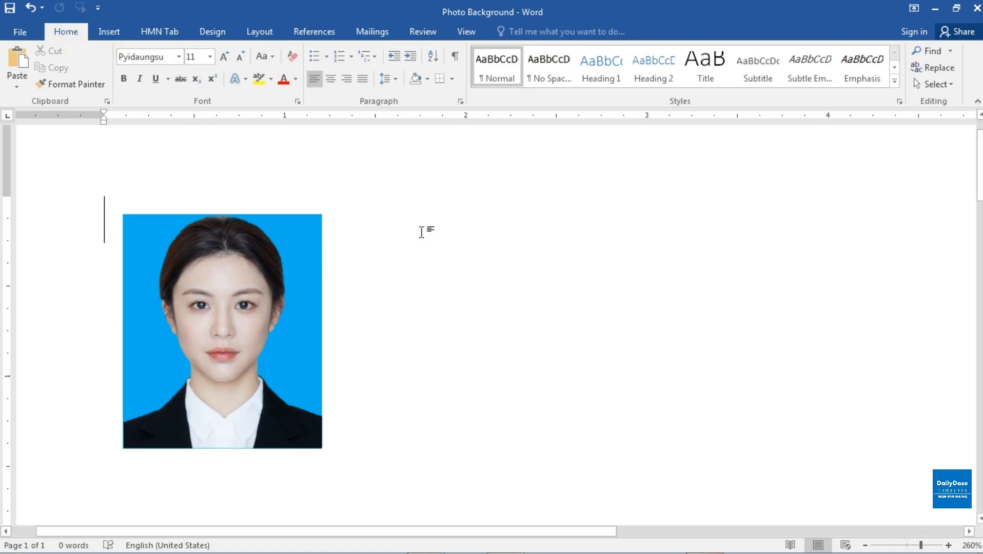
left_click(955, 91)
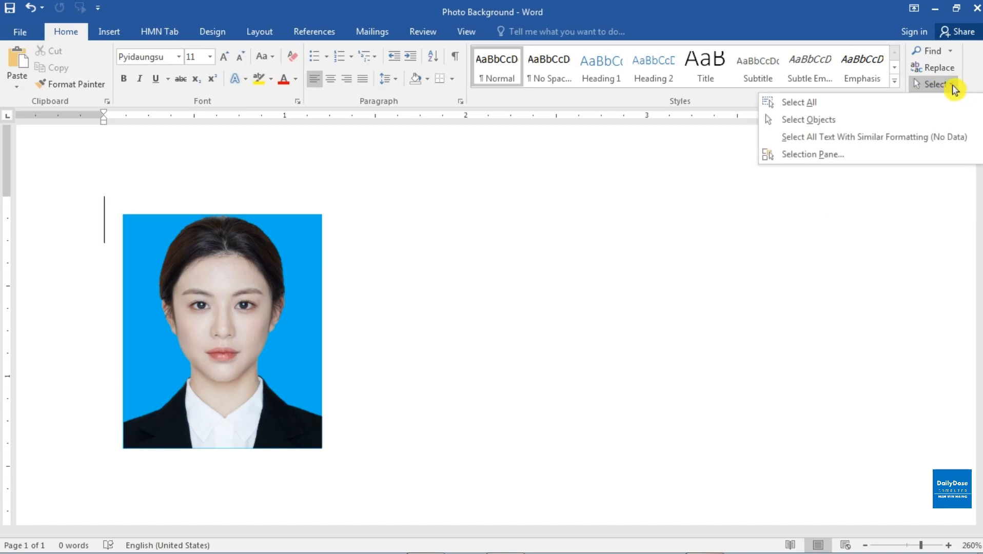
left_click(851, 161)
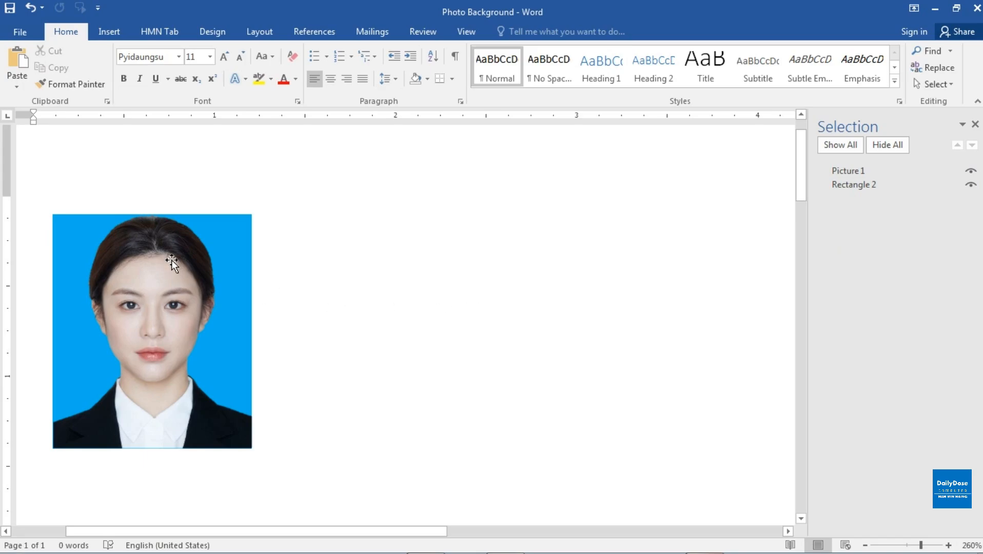
left_click(196, 255)
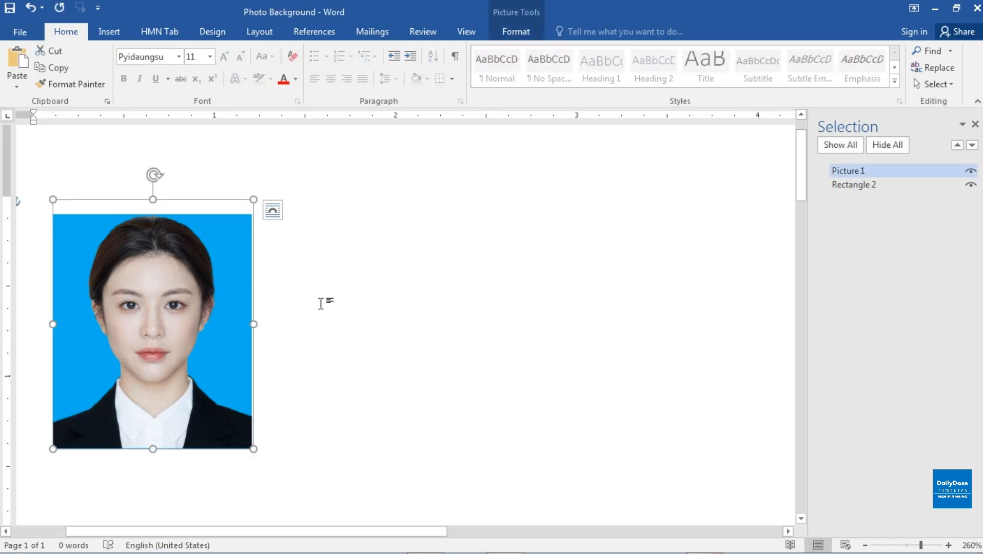
left_click(878, 188)
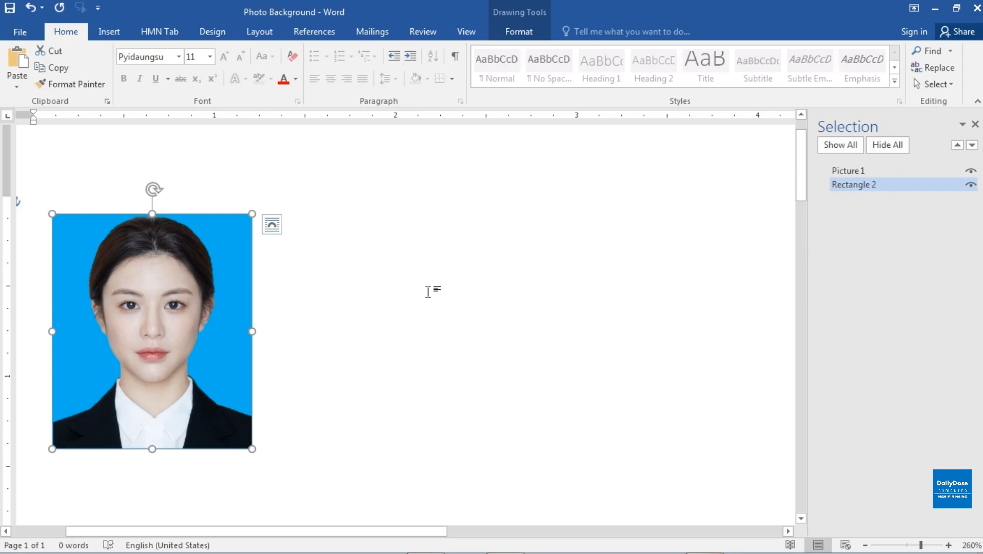
Set the blue rectangle's height to 1.8".
left_click(524, 37)
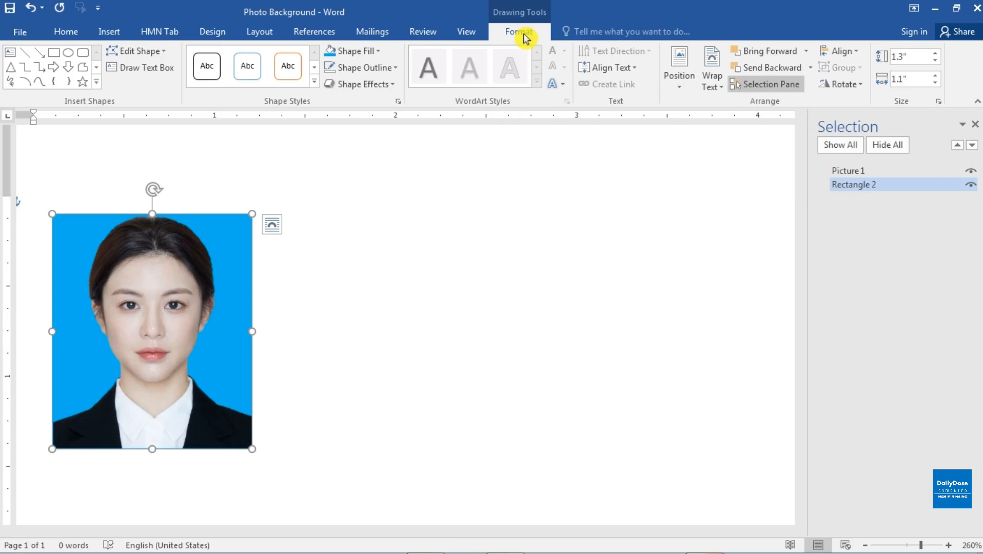
left_click(919, 57)
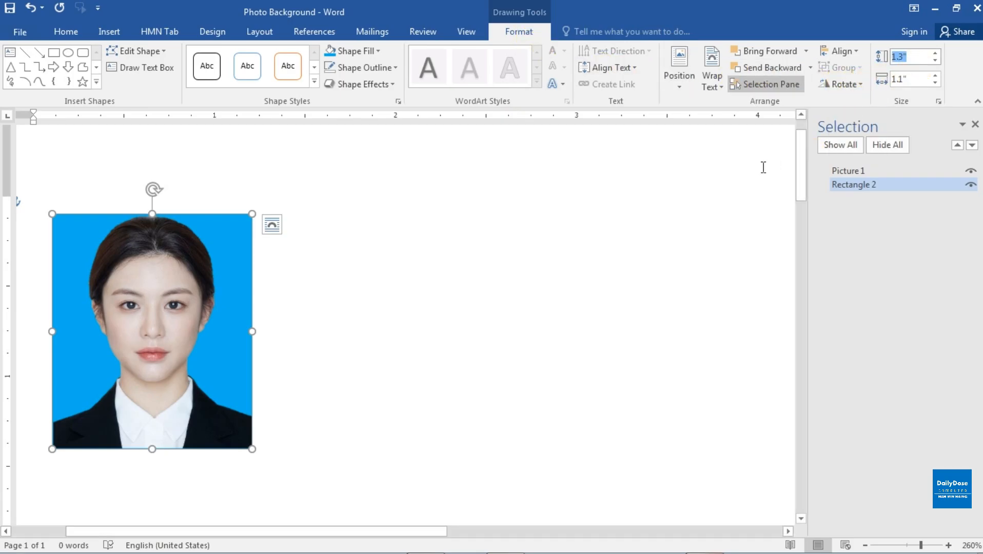
type("1.8")
key("Return")
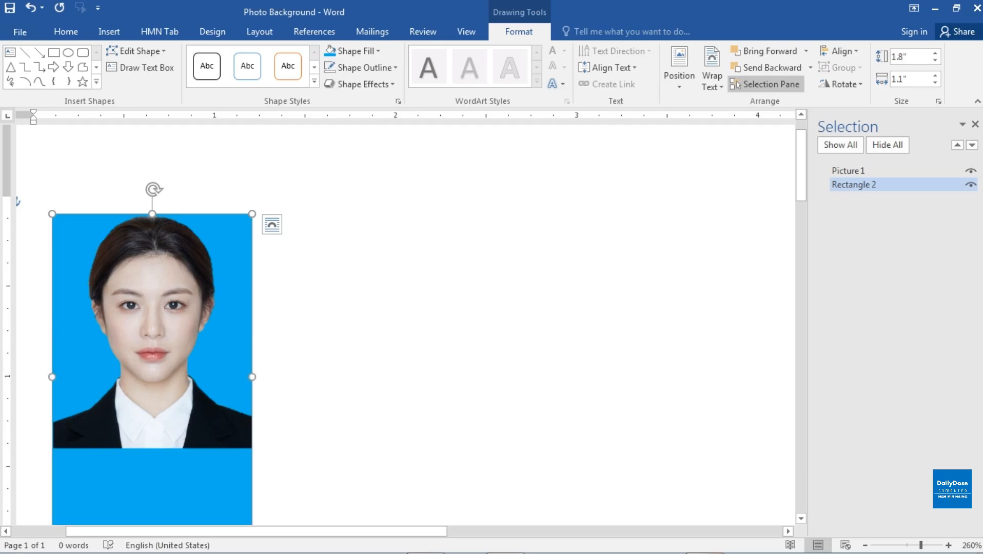
Set the blue rectangle's height to 1.4".
left_click(904, 57)
type("1.4")
key("Return")
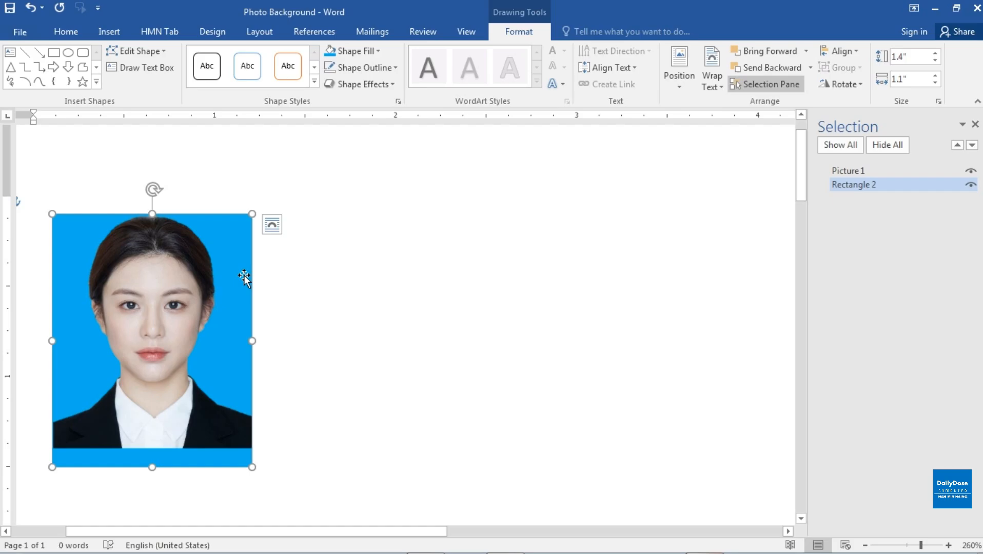
Nudge the blue rectangle up until its bottom edge lines up with the portrait's bottom edge, and hide the object list.
key("ctrl+Up")
key("ctrl+Up")
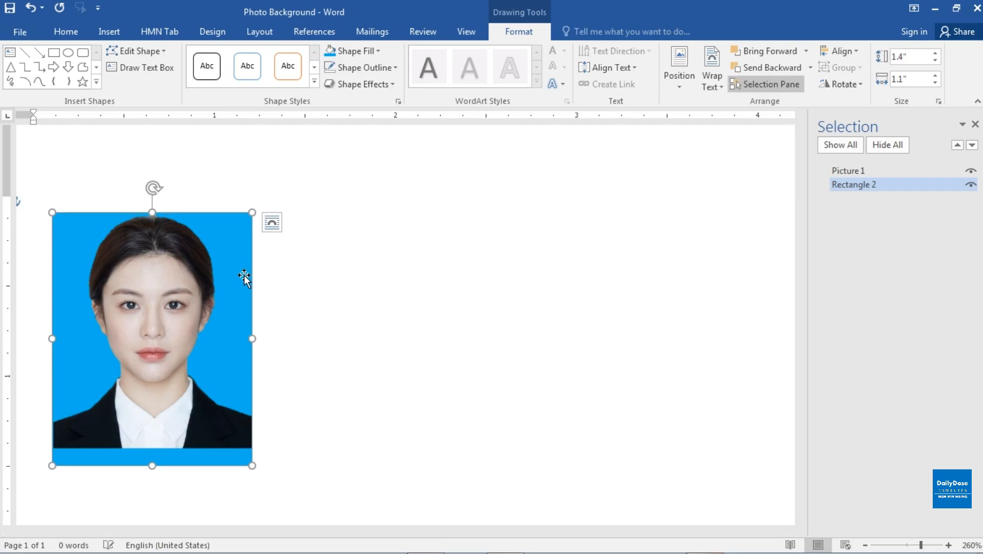
key("ctrl+Up")
key("ctrl+Up")
key("ctrl+Up")
key("ctrl+Up")
key("ctrl+Up")
key("ctrl+Up")
key("ctrl+Up")
key("ctrl+Up")
key("ctrl+Up")
key("ctrl+Up")
key("ctrl+Up")
key("ctrl+Up")
key("ctrl+Up")
key("ctrl+Up")
key("ctrl+Up")
key("ctrl+Up")
key("ctrl+Up")
key("ctrl+Up")
key("ctrl+Up")
key("ctrl+Up")
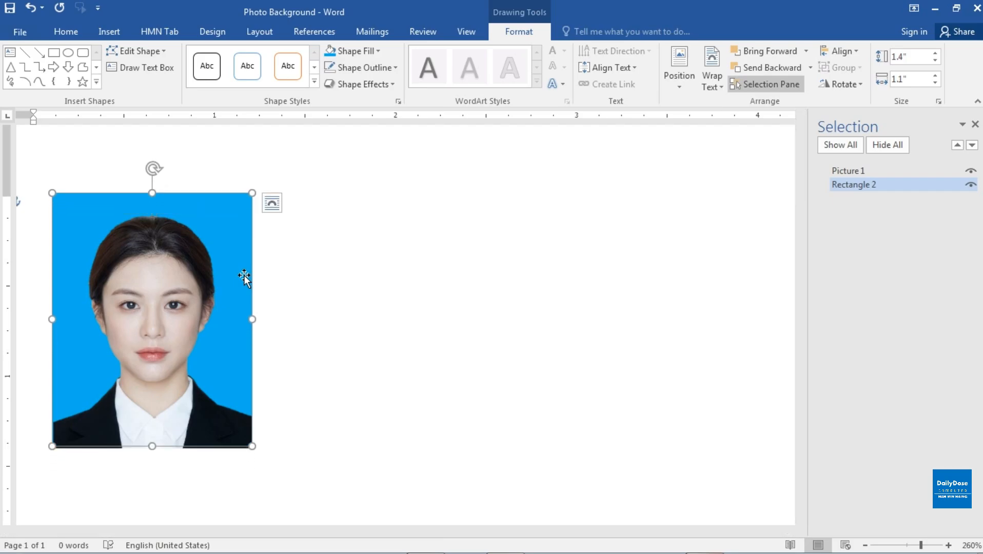
key("ctrl+Down")
key("ctrl+Down")
key("ctrl+Down")
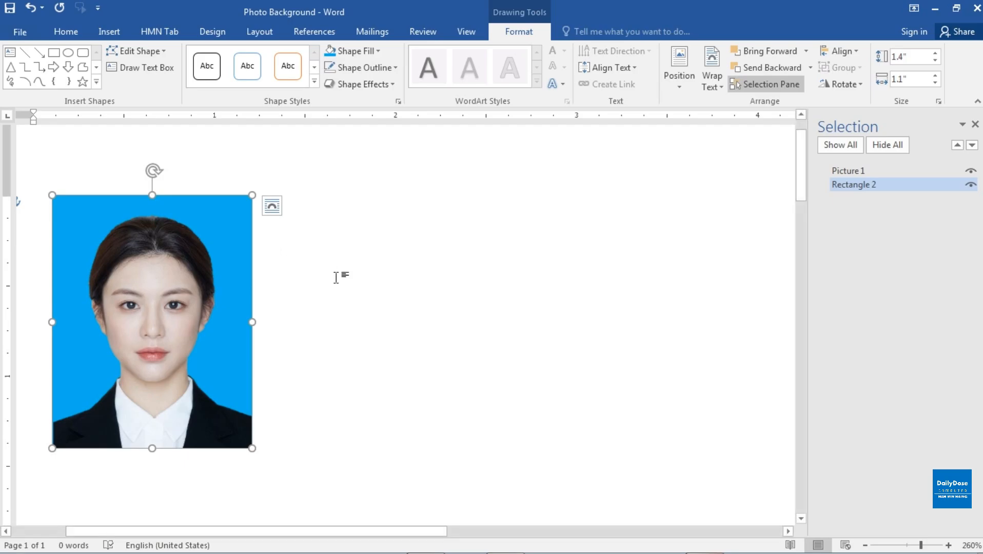
left_click(421, 298)
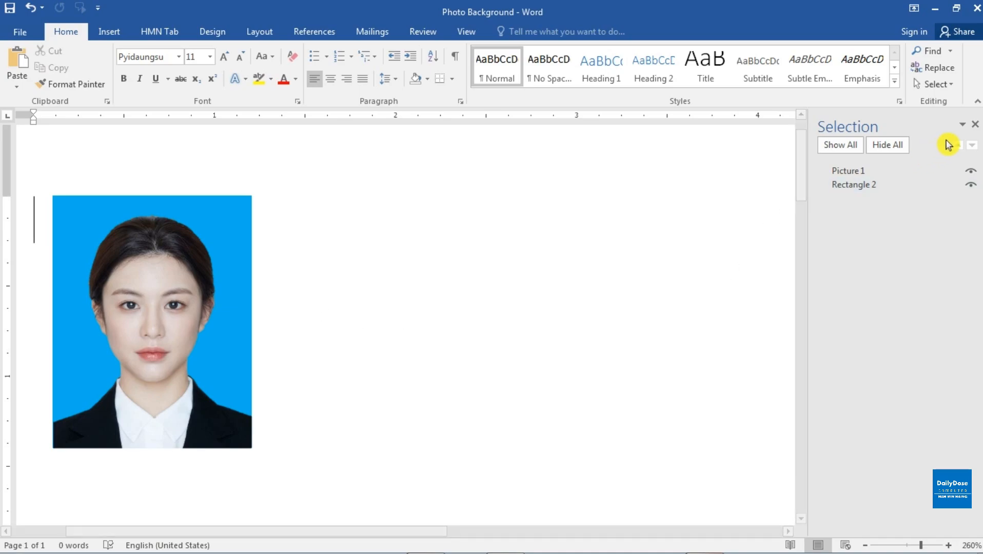
left_click(975, 124)
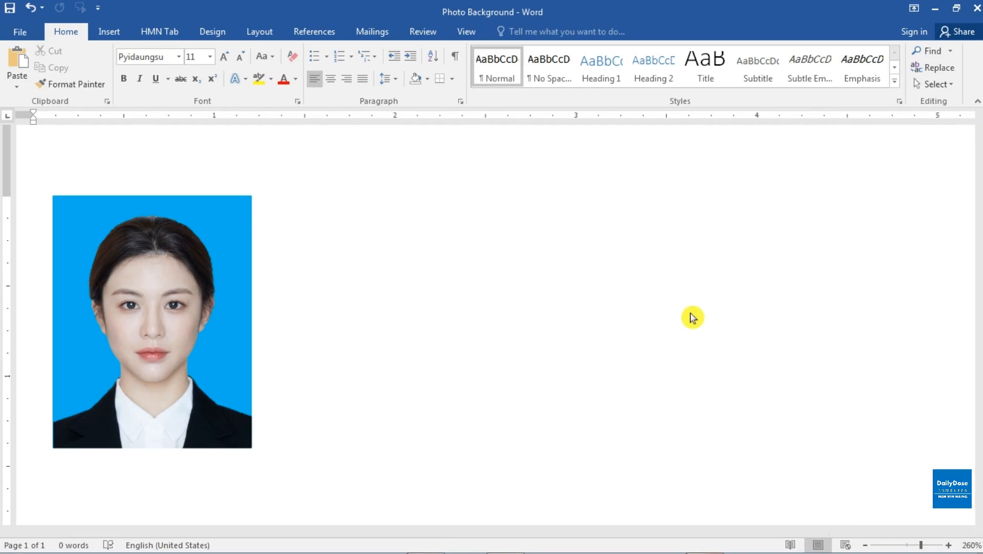
Try to move the portrait by itself off the blue rectangle, and undo the move.
left_click(155, 253)
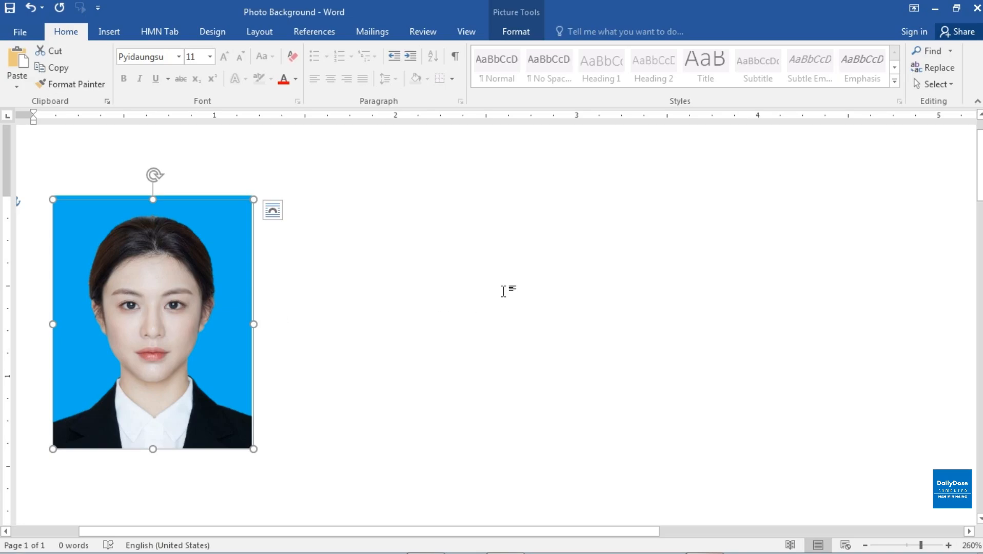
left_click_drag(175, 270, 490, 243)
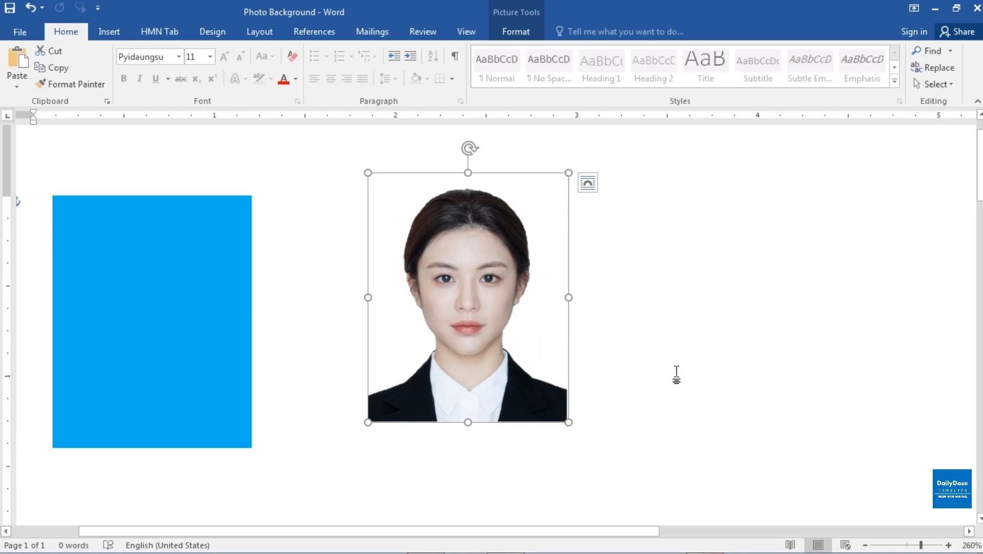
key("ctrl")
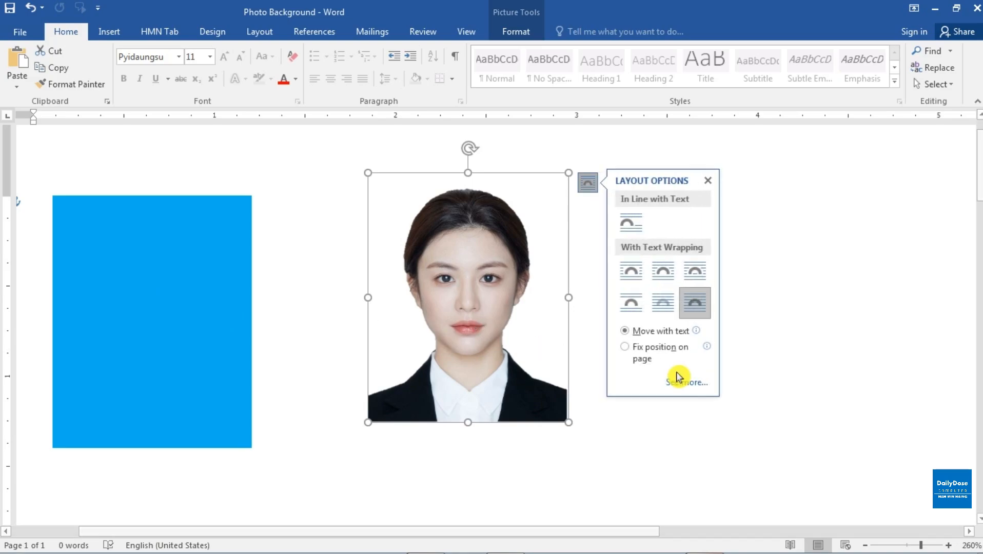
left_click(708, 180)
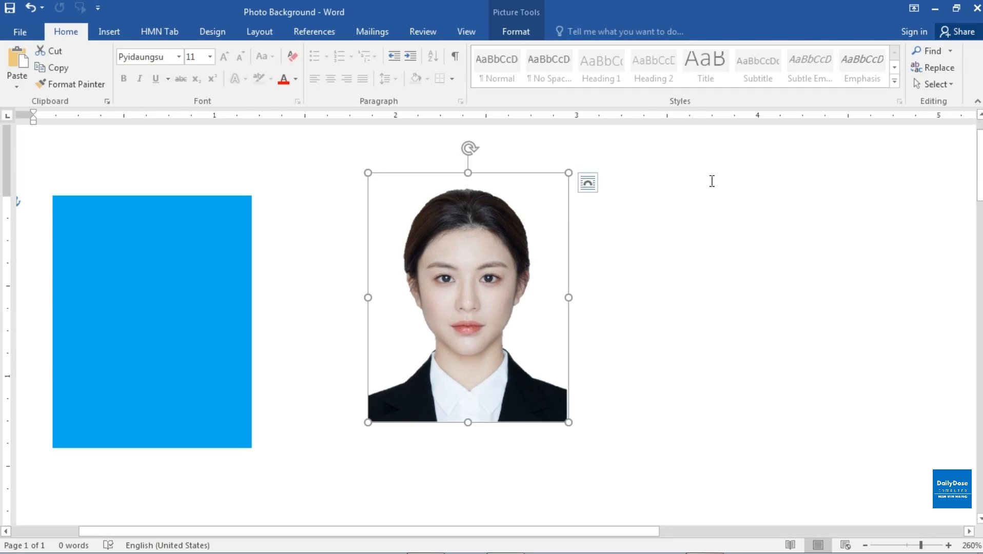
left_click(36, 9)
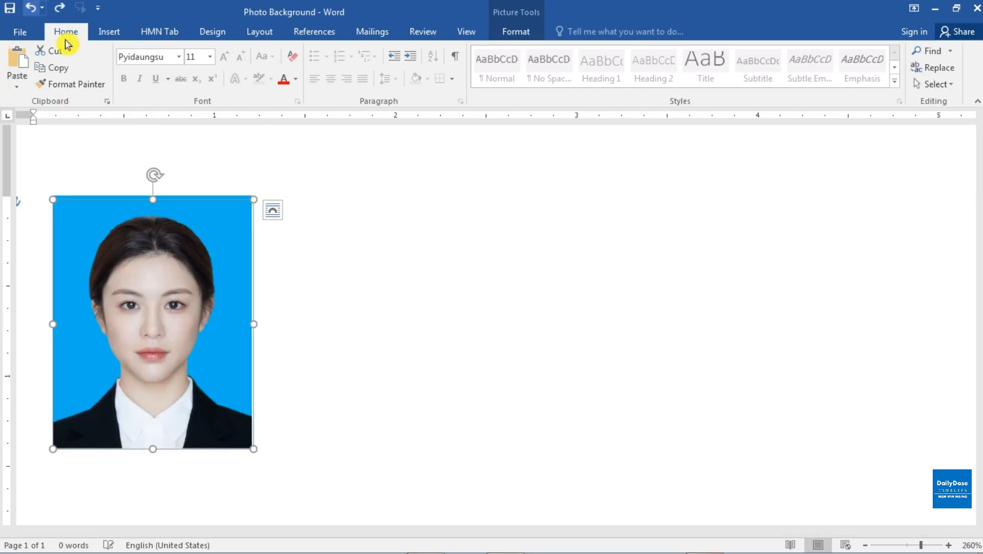
Select the portrait and the blue rectangle together with Select Objects and group them.
left_click(409, 329)
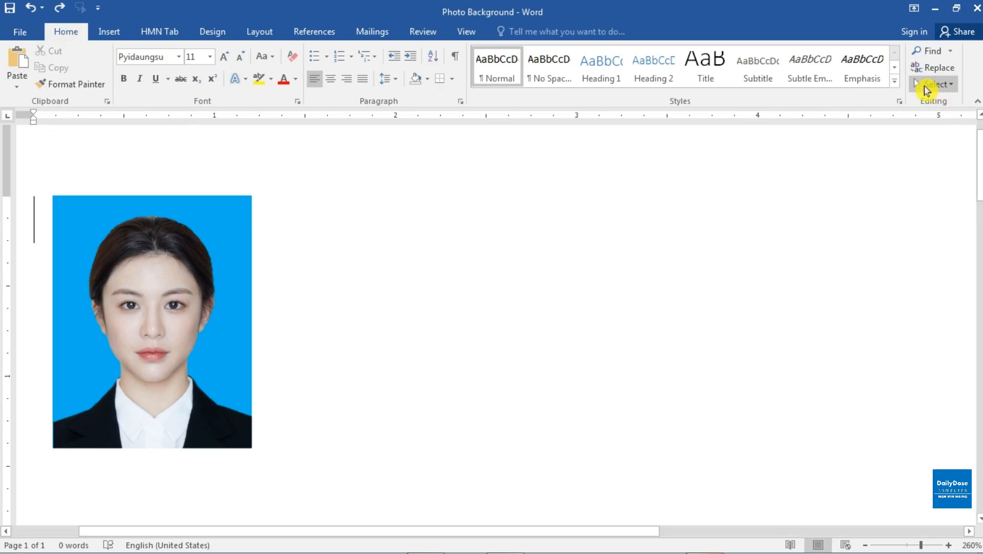
left_click(954, 86)
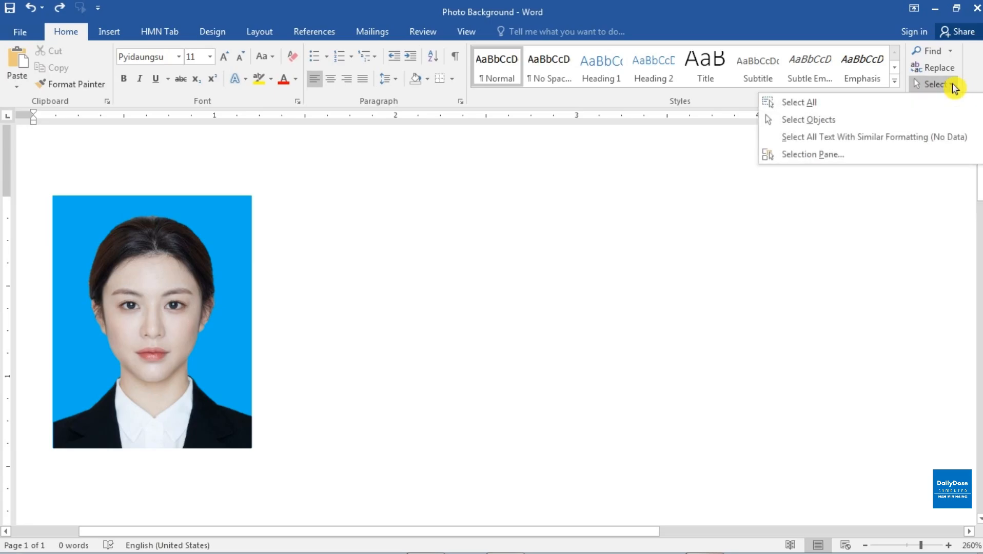
left_click(821, 123)
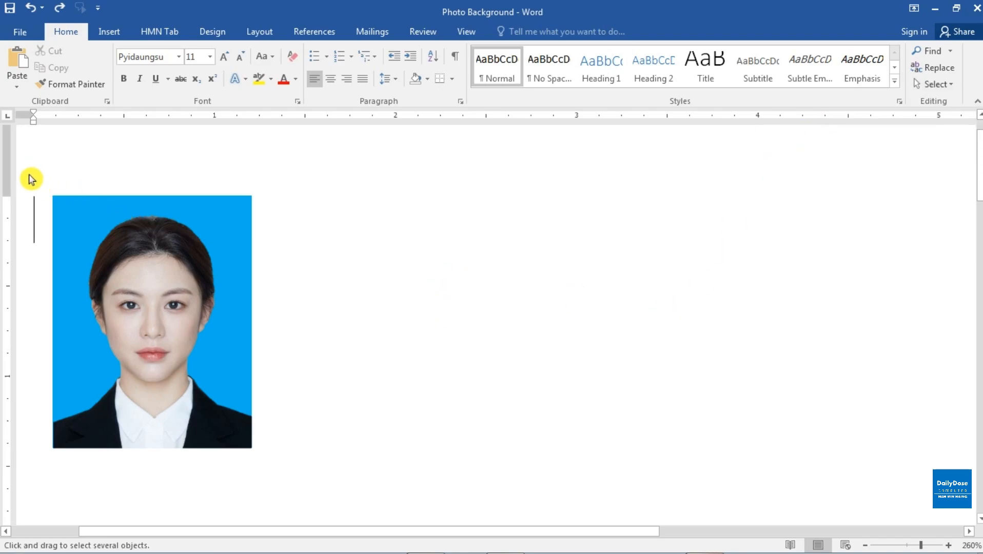
left_click_drag(104, 532, 36, 526)
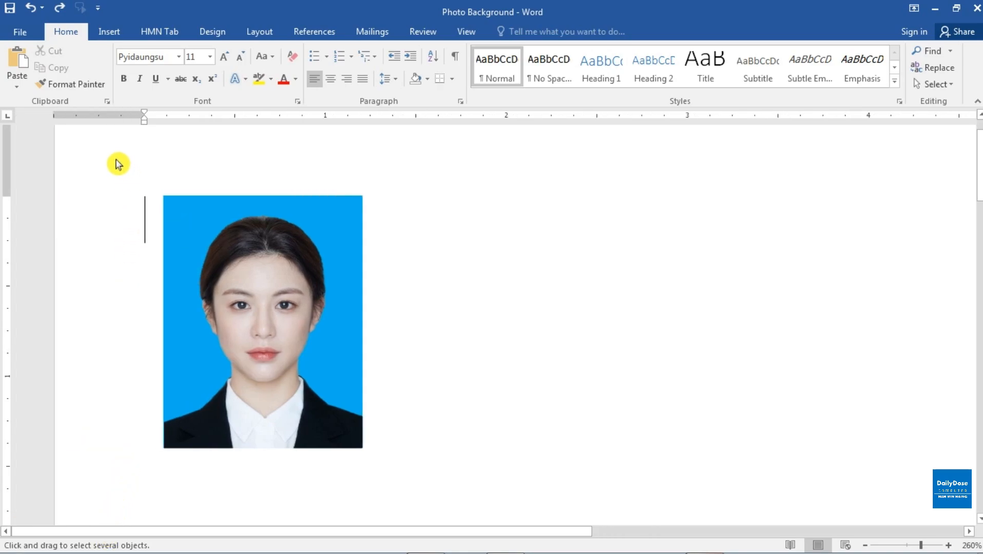
left_click_drag(113, 156, 417, 477)
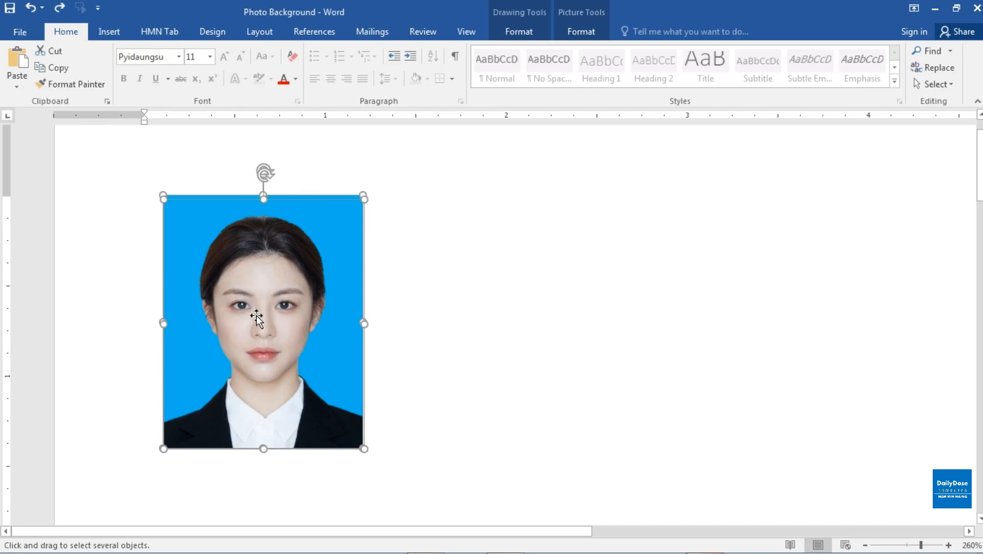
right_click(297, 234)
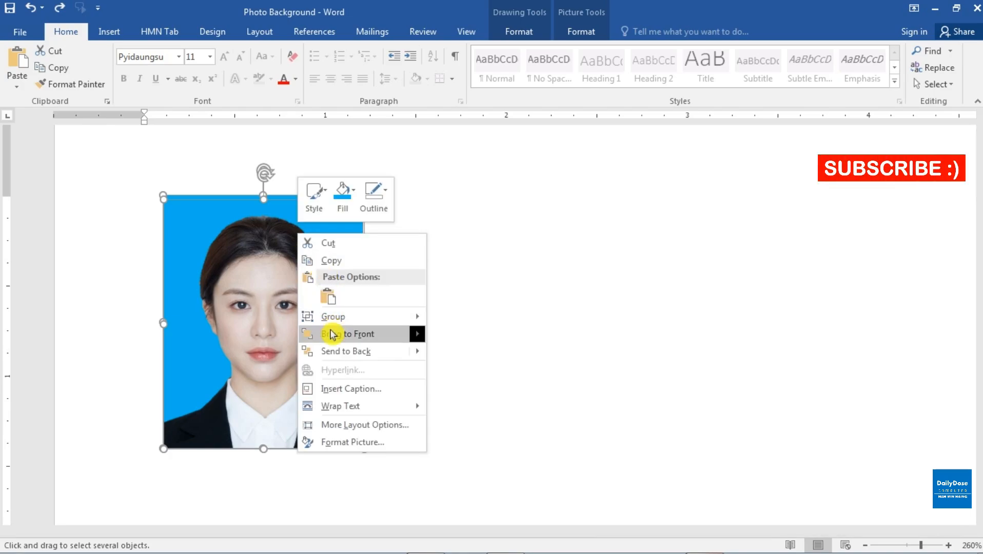
mouse_move(343, 321)
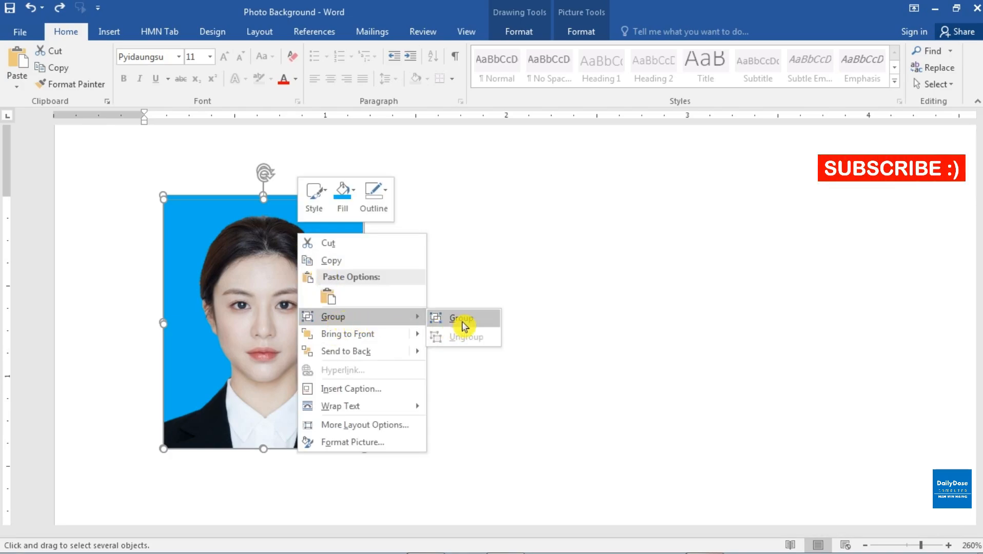
left_click(477, 325)
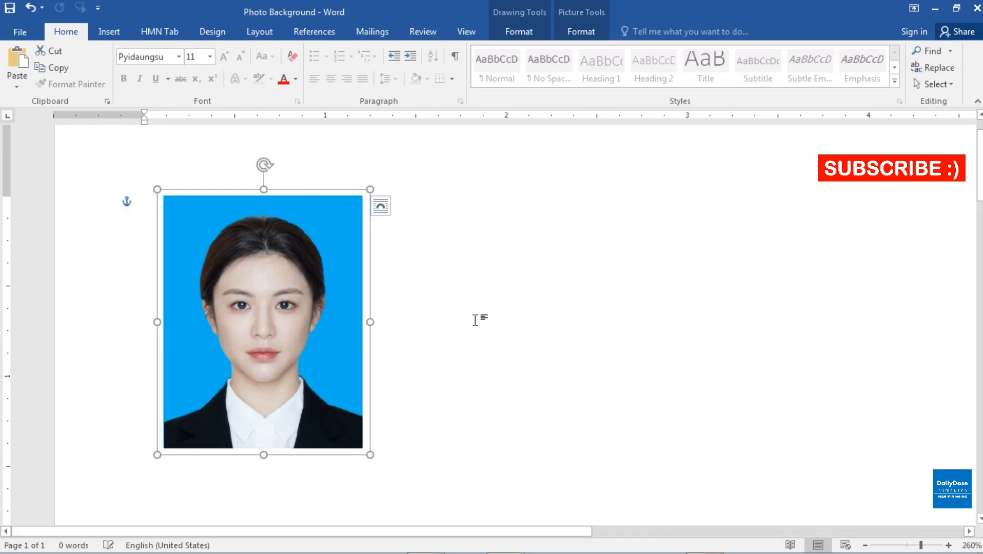
Move the grouped ID photo about 1.1" to the right and slightly upward on the page, and deselect it.
left_click_drag(333, 210, 445, 171)
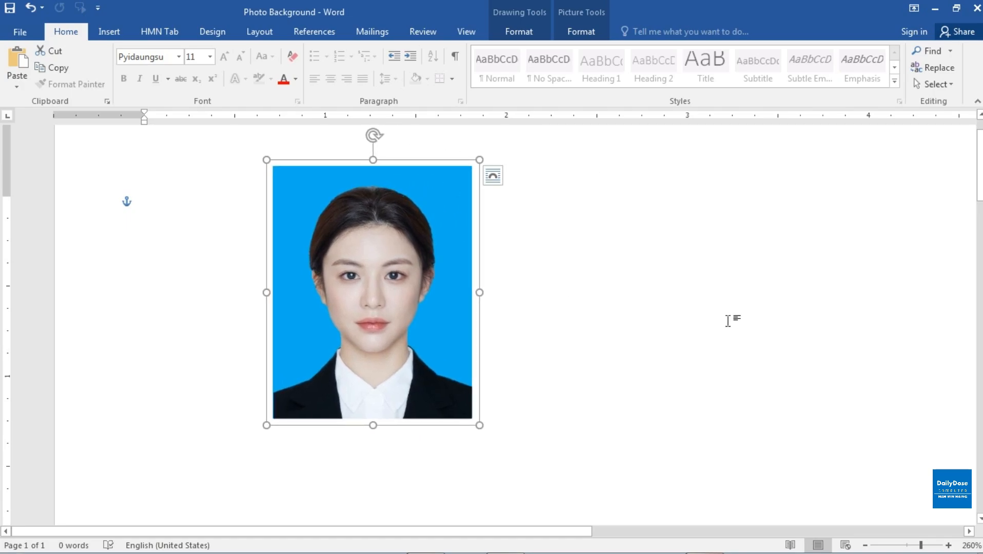
left_click_drag(441, 180, 539, 171)
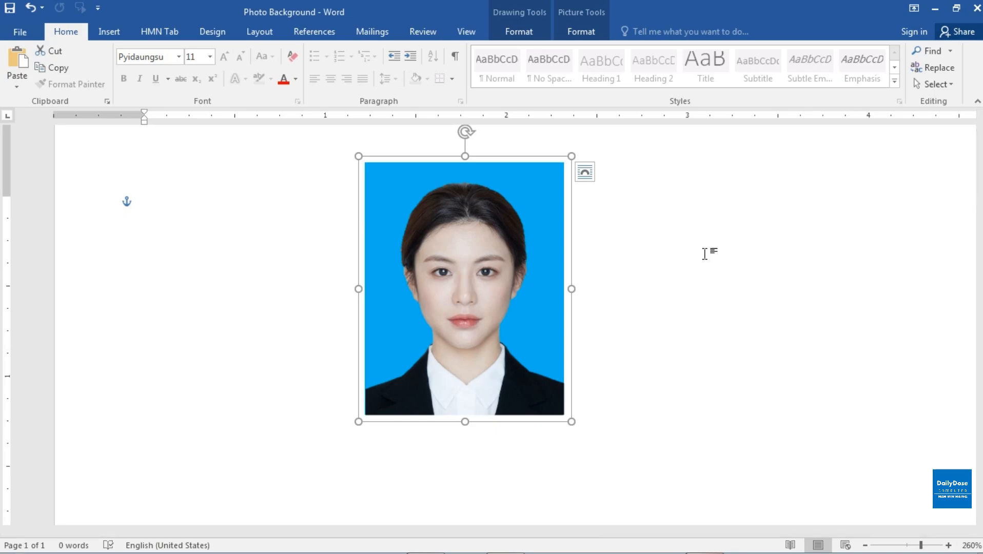
left_click(704, 253)
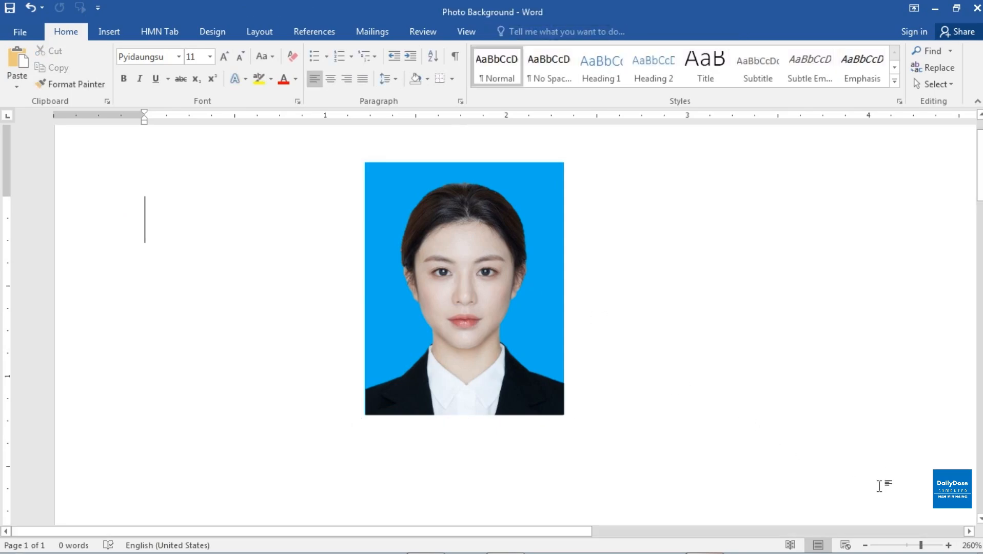
Examine the finished ID photo at reduced and enlarged zoom, checking the portrait's edges against the blue background.
left_click(866, 545)
left_click(866, 545)
left_click(867, 545)
left_click(866, 545)
left_click(866, 545)
left_click(866, 545)
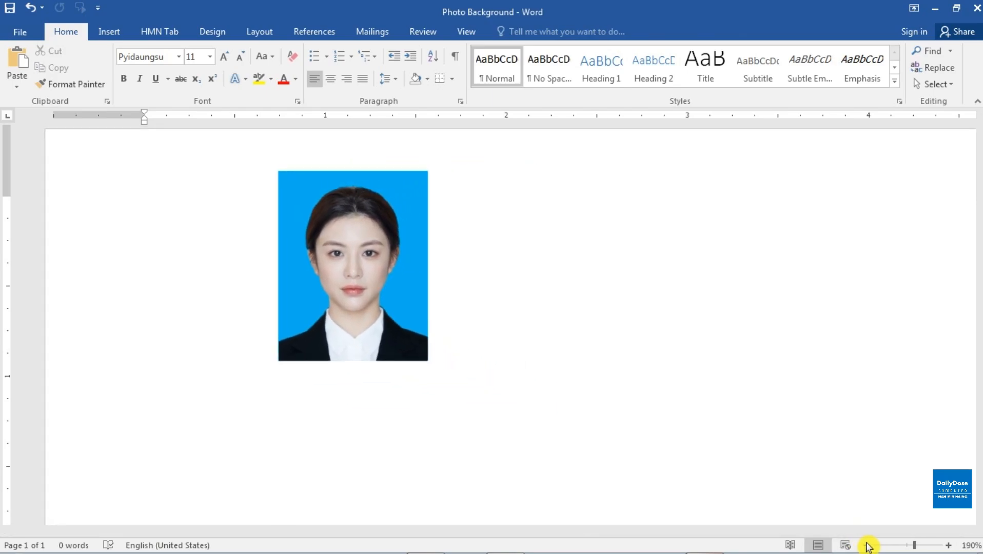
left_click(866, 545)
left_click(866, 545)
left_click(866, 545)
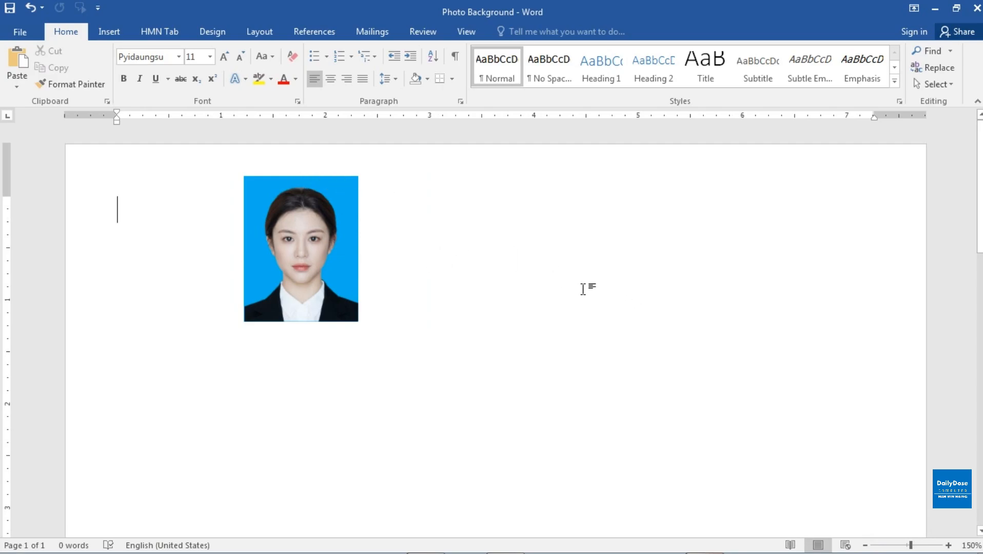
left_click(927, 546)
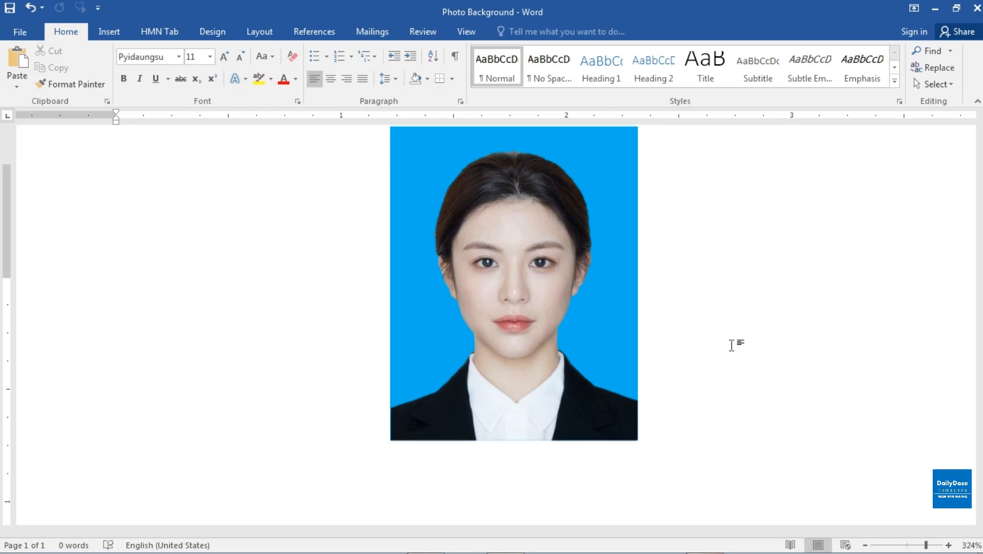
scroll(732, 345, "up", 2)
scroll(731, 345, "down", 2)
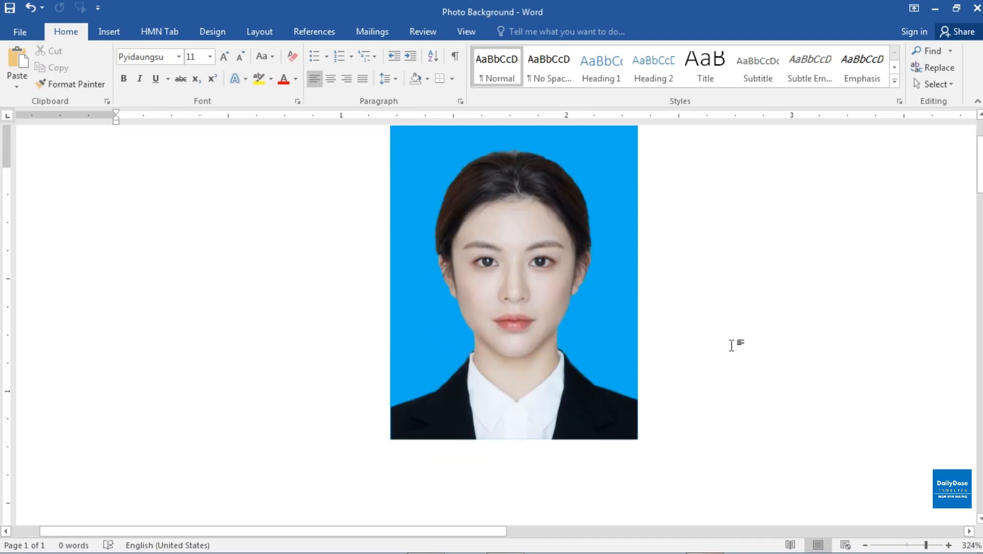